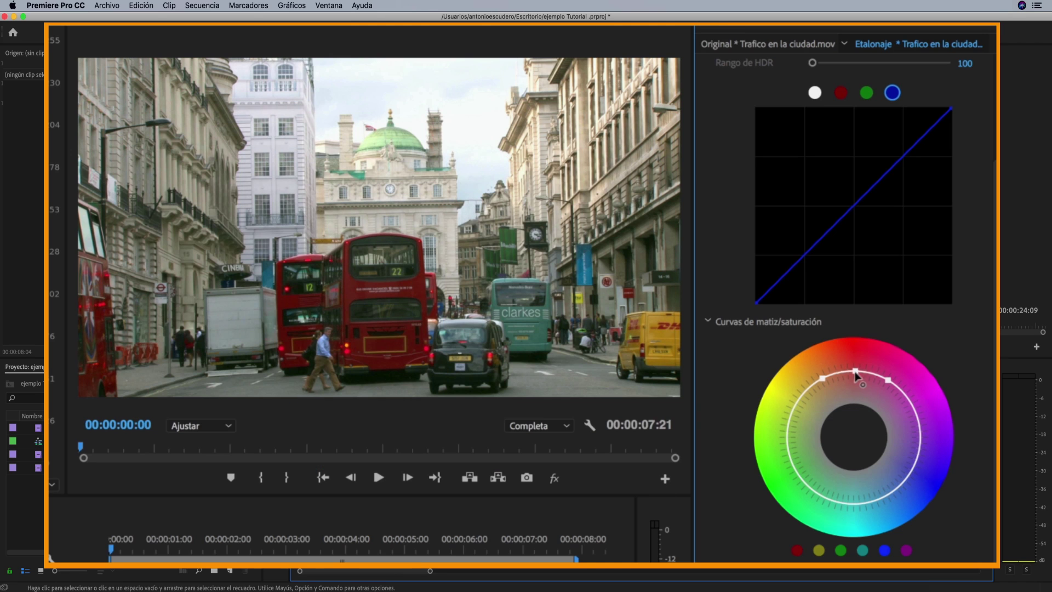
Step: Select the Plano calle clip in the Color workspace and add the Histograma to the Lumetri scopes
mouse_move(854, 370)
mouse_down()
mouse_move(856, 406)
mouse_move(860, 338)
mouse_up()
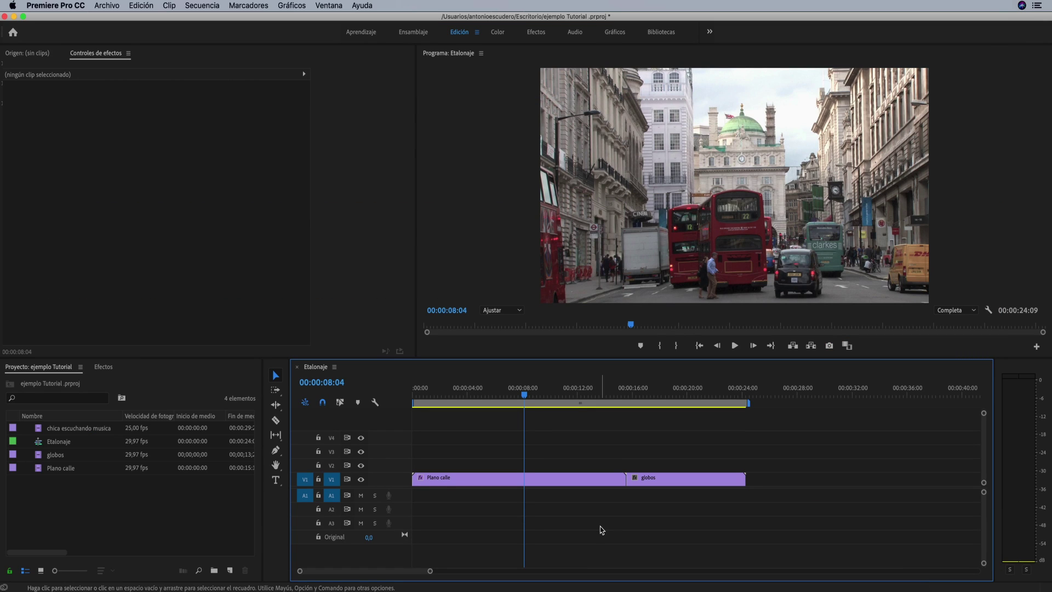
click(527, 481)
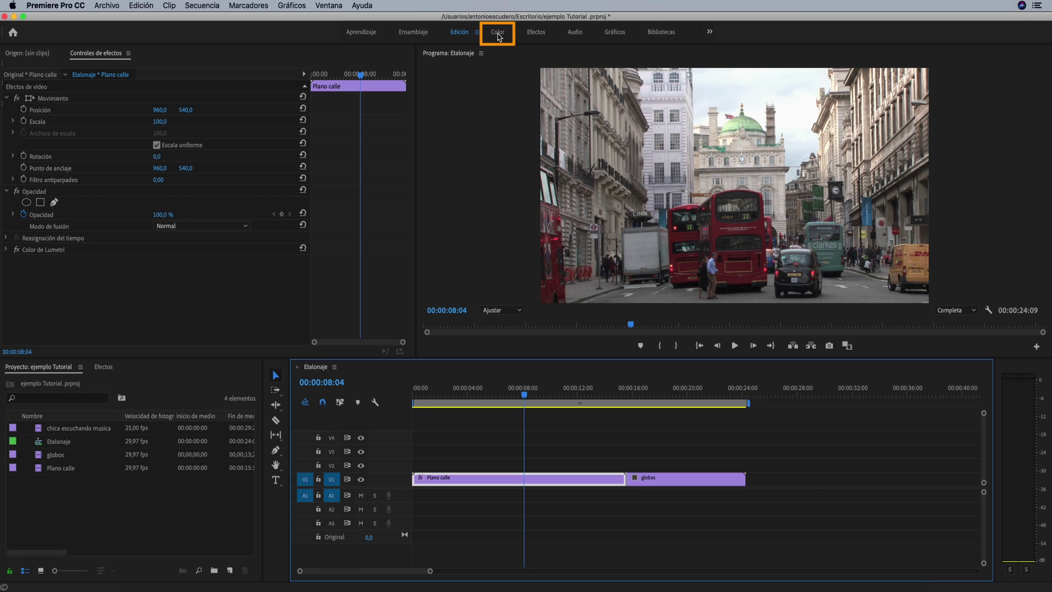
click(499, 37)
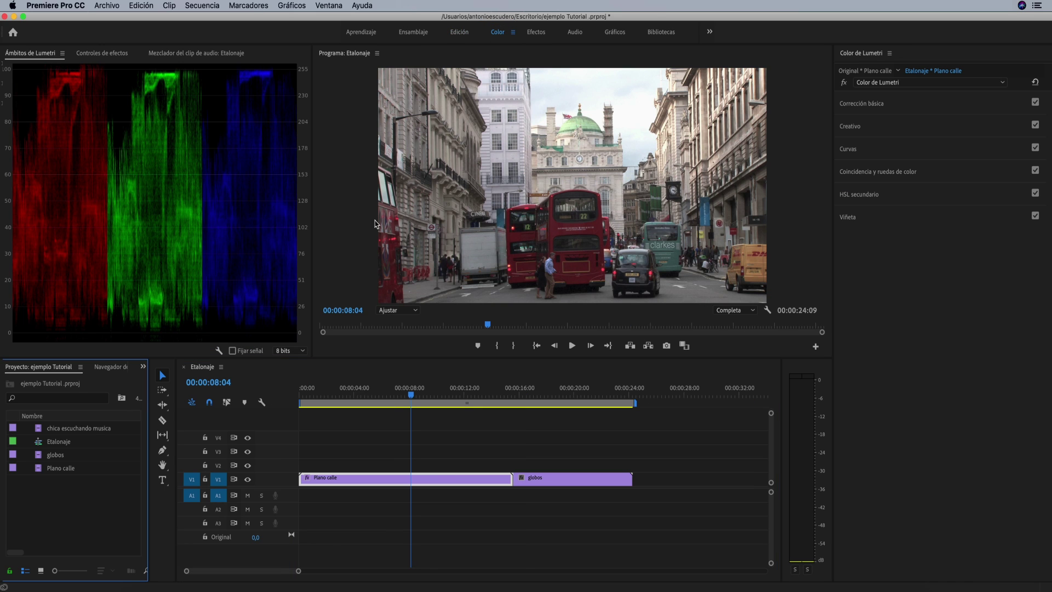
click(218, 351)
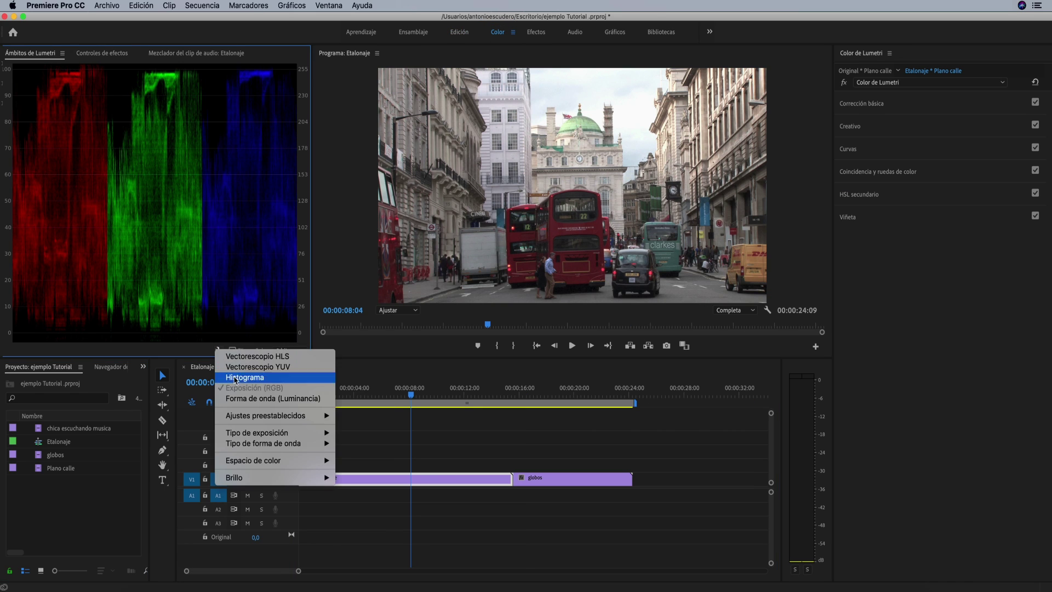
click(234, 377)
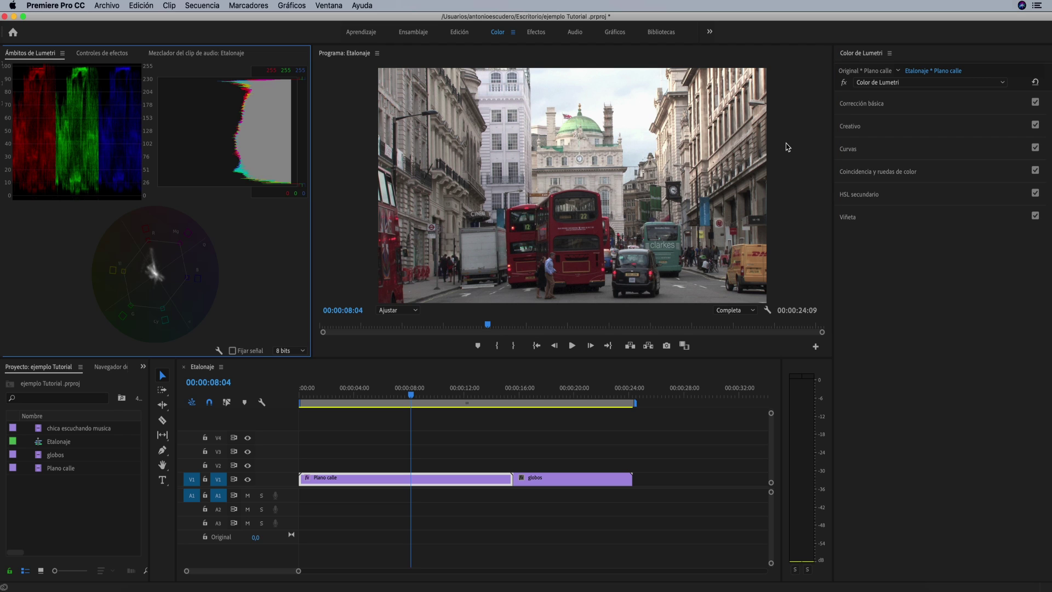
Step: Expand Curvas in Lumetri Color and scroll down through the Curvas de matiz/saturación graphs
click(888, 153)
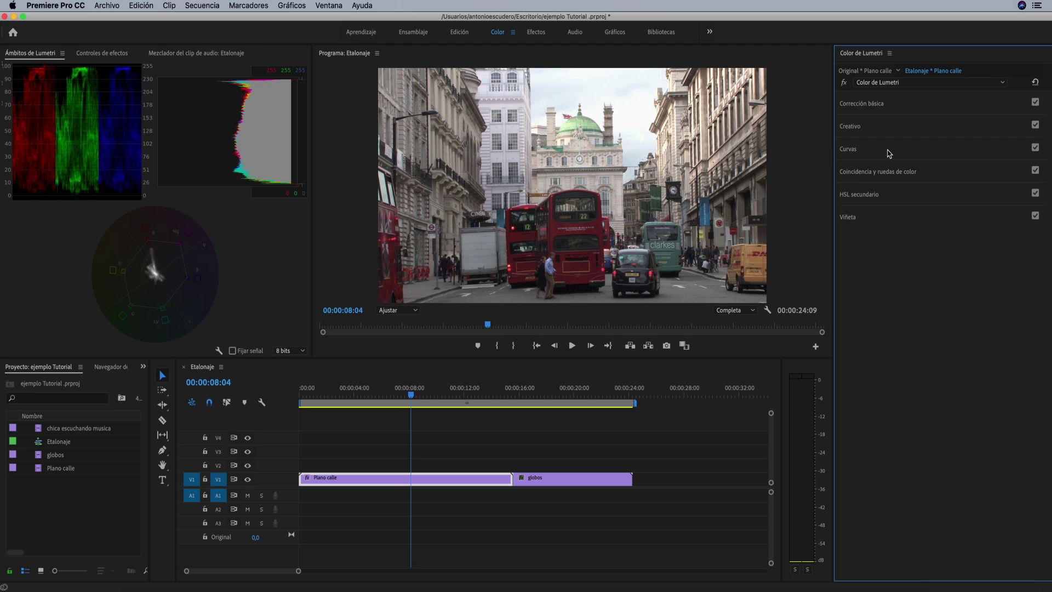
click(888, 153)
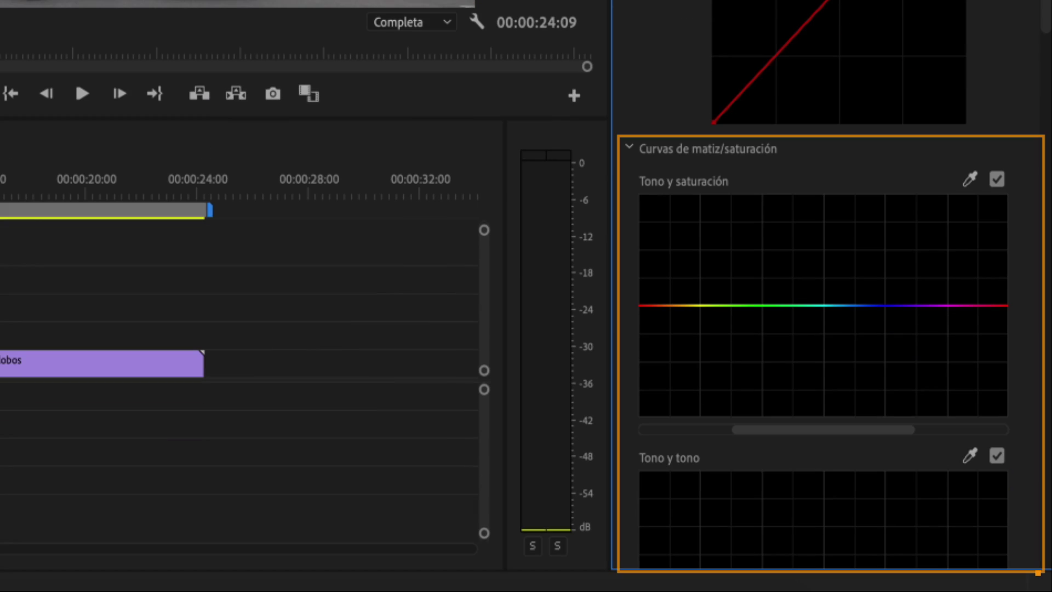
scroll(821, 285, down, 5)
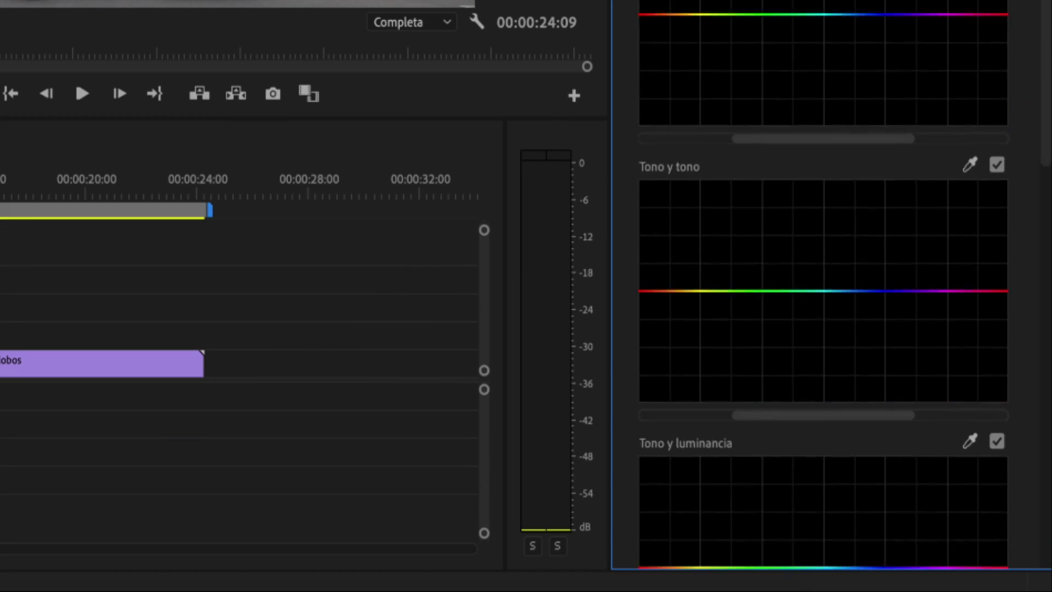
scroll(821, 285, down, 5)
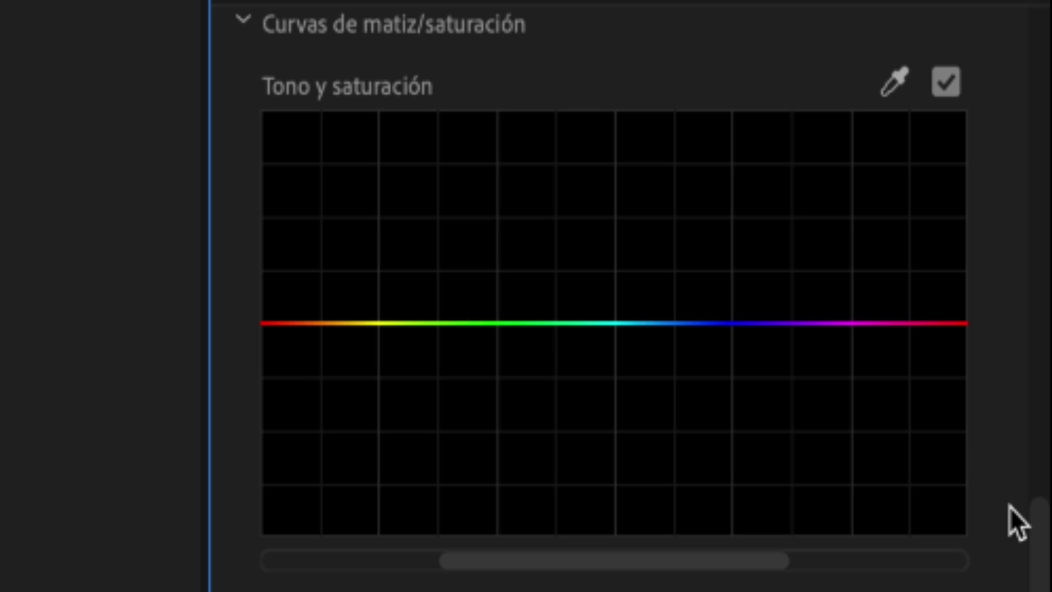
scroll(1010, 507, down, 5)
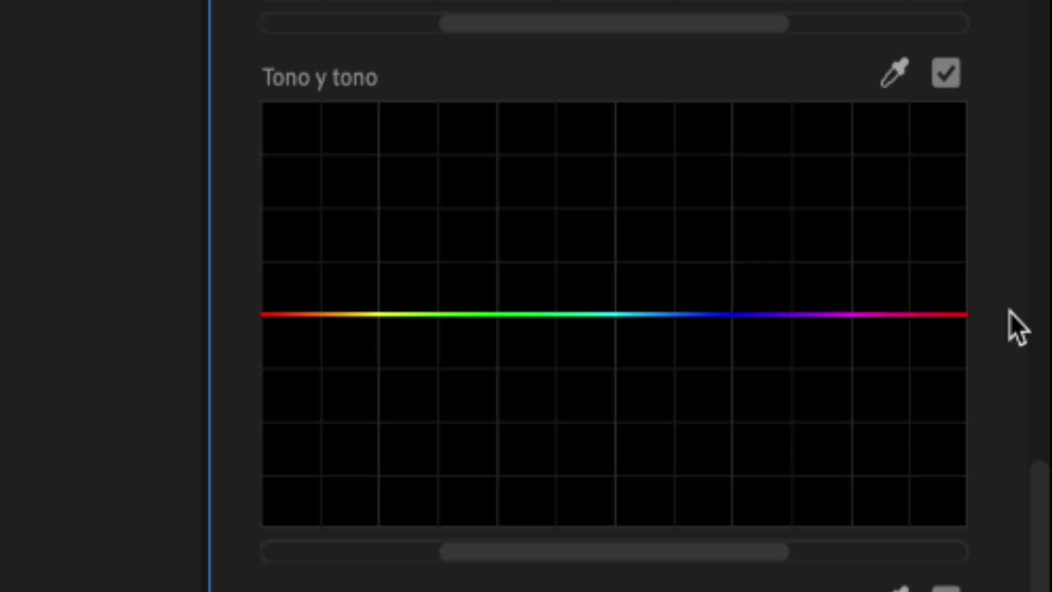
scroll(1010, 311, down, 5)
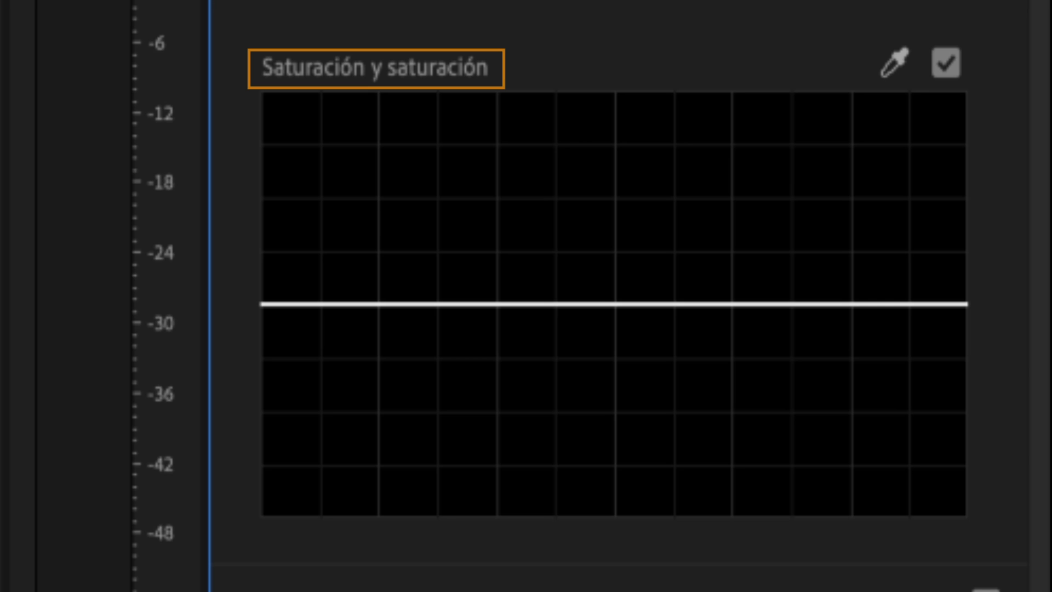
scroll(1040, 224, down, 2)
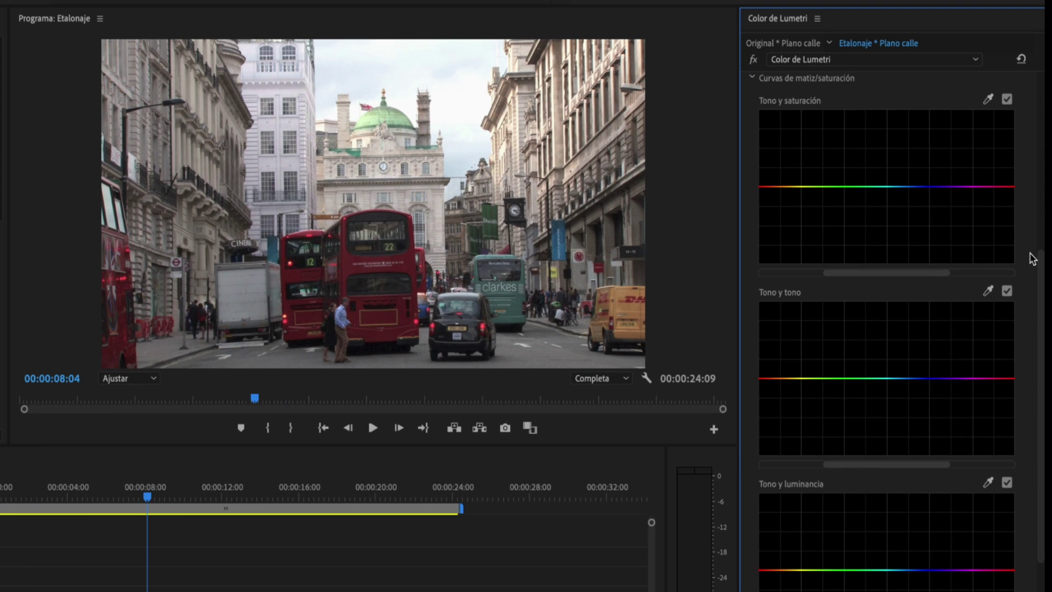
click(990, 90)
click(521, 300)
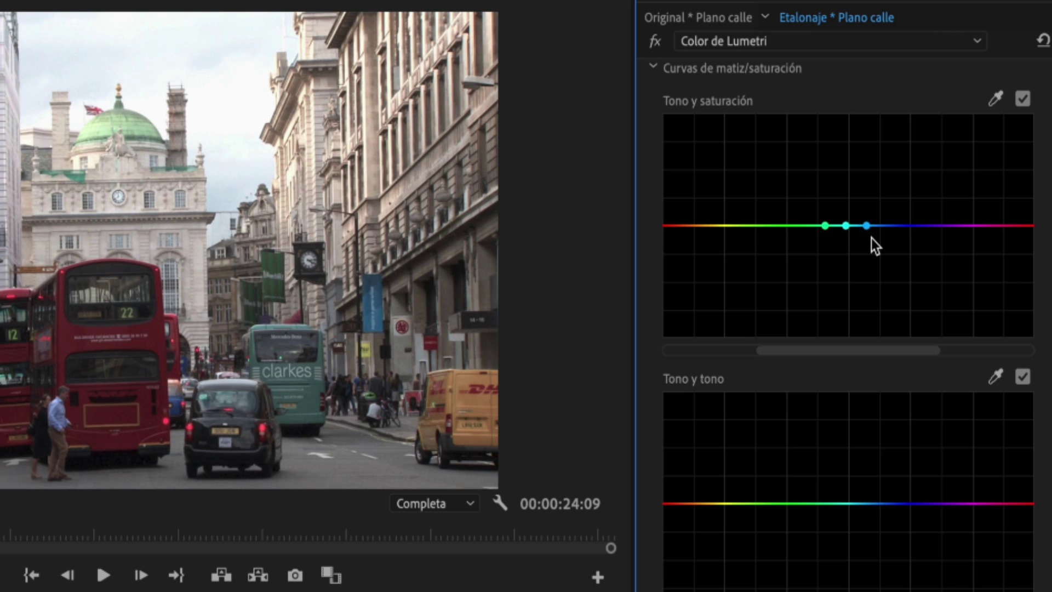
click(847, 227)
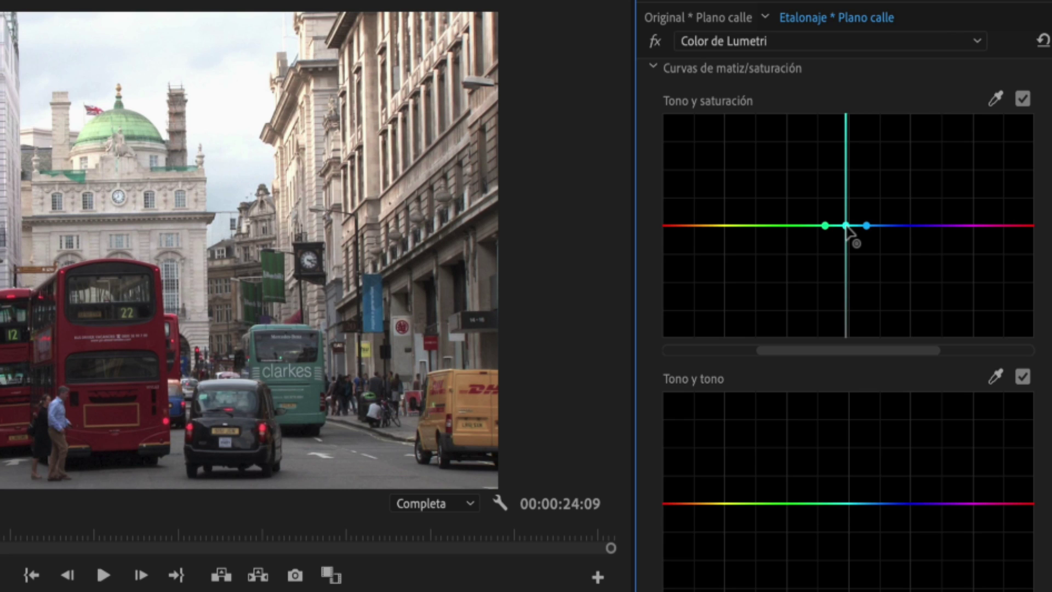
drag(846, 225, 853, 118)
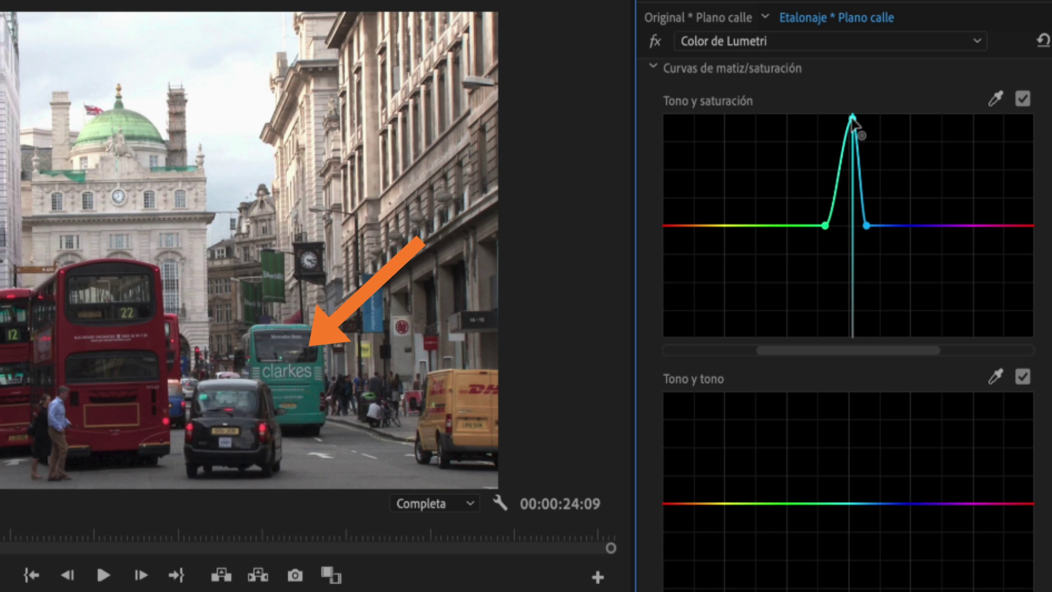
drag(852, 118, 852, 335)
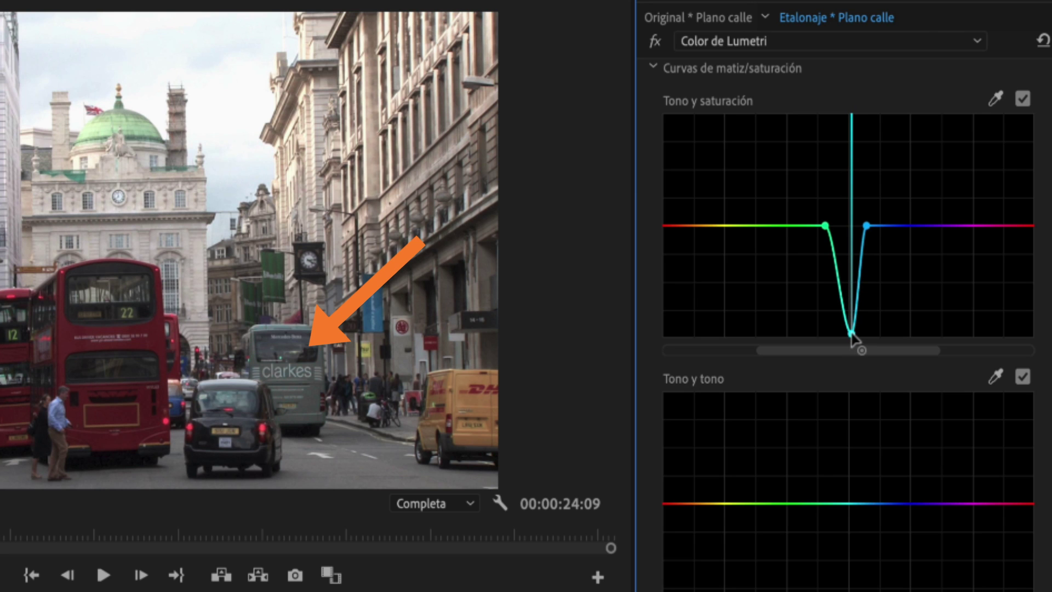
mouse_move(851, 337)
mouse_down()
mouse_move(850, 262)
mouse_move(840, 263)
mouse_up()
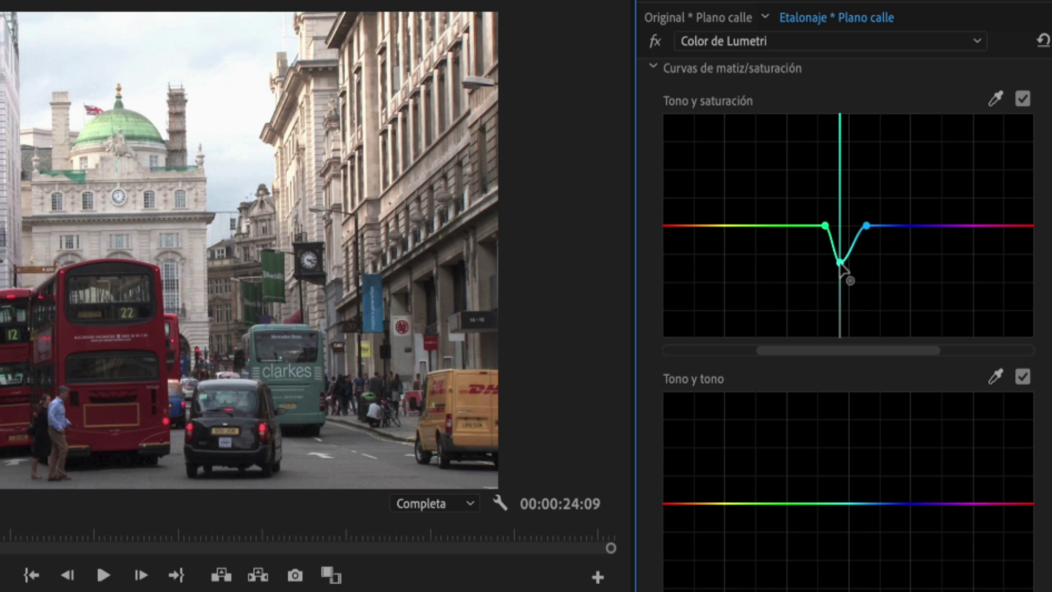
mouse_move(839, 263)
mouse_down()
mouse_move(865, 189)
mouse_move(712, 184)
mouse_up()
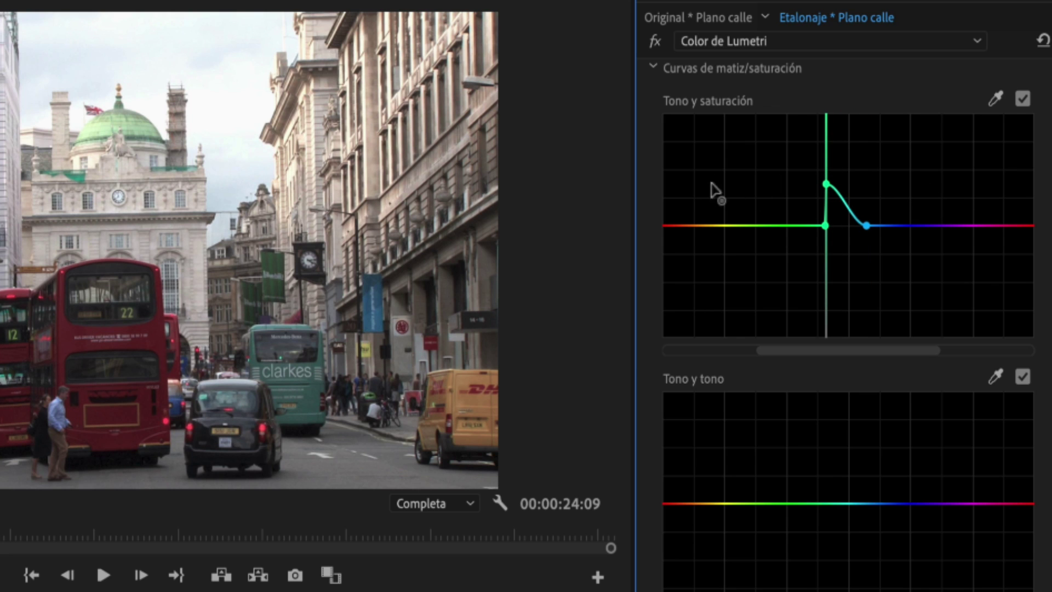
drag(826, 185, 845, 301)
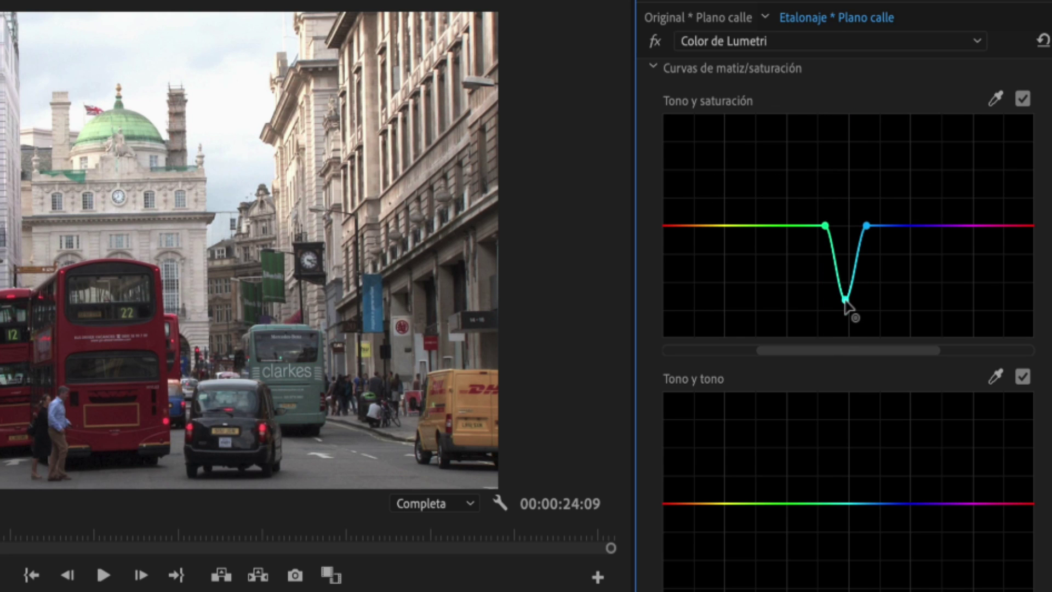
double_click(789, 226)
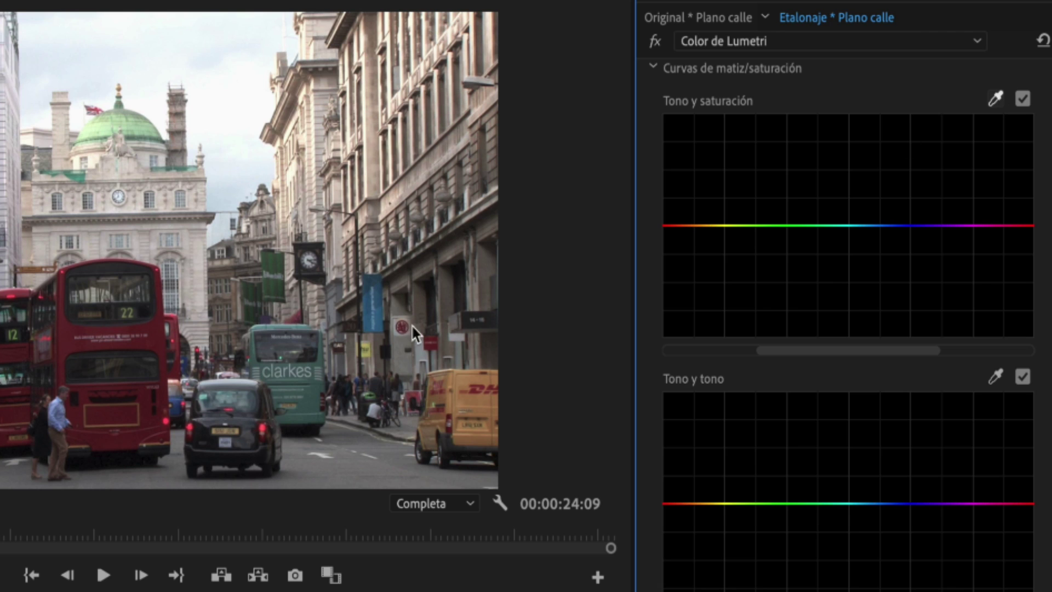
click(65, 339)
mouse_move(1032, 225)
mouse_down()
mouse_move(1025, 189)
mouse_move(1027, 310)
mouse_up()
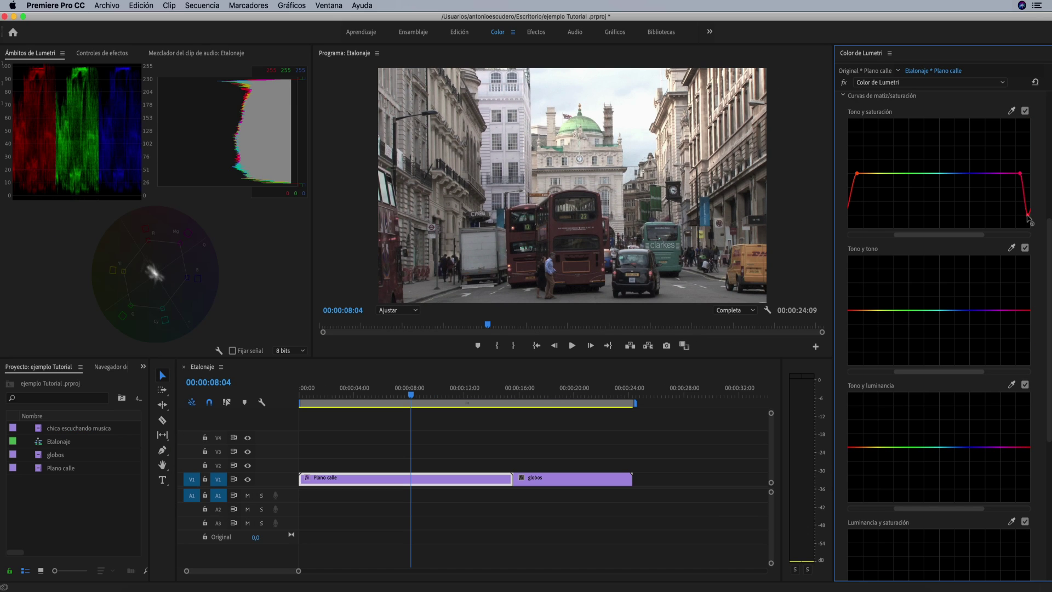
double_click(998, 174)
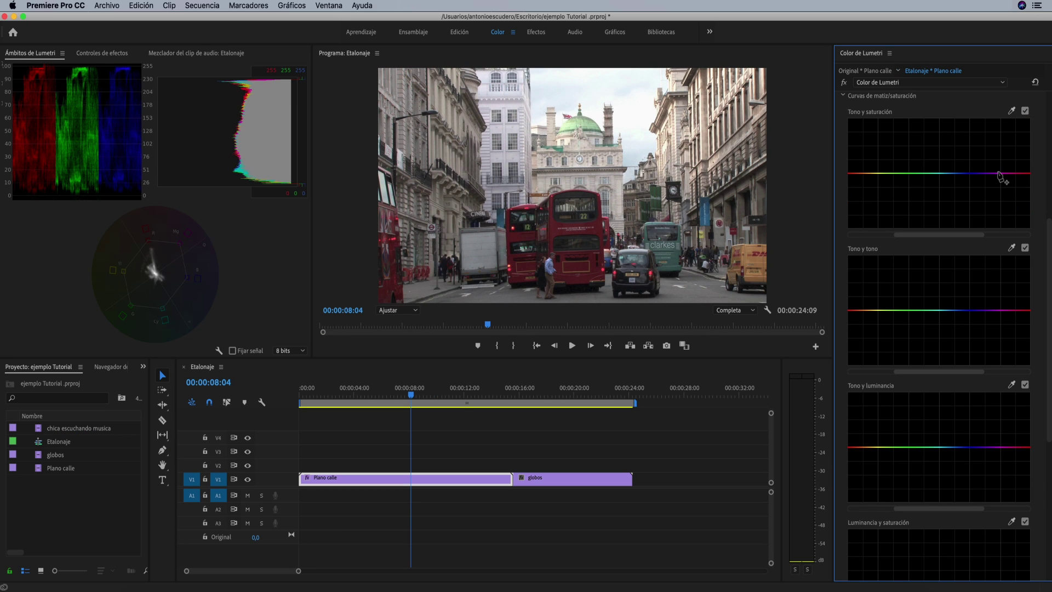
scroll(998, 174, down, 3)
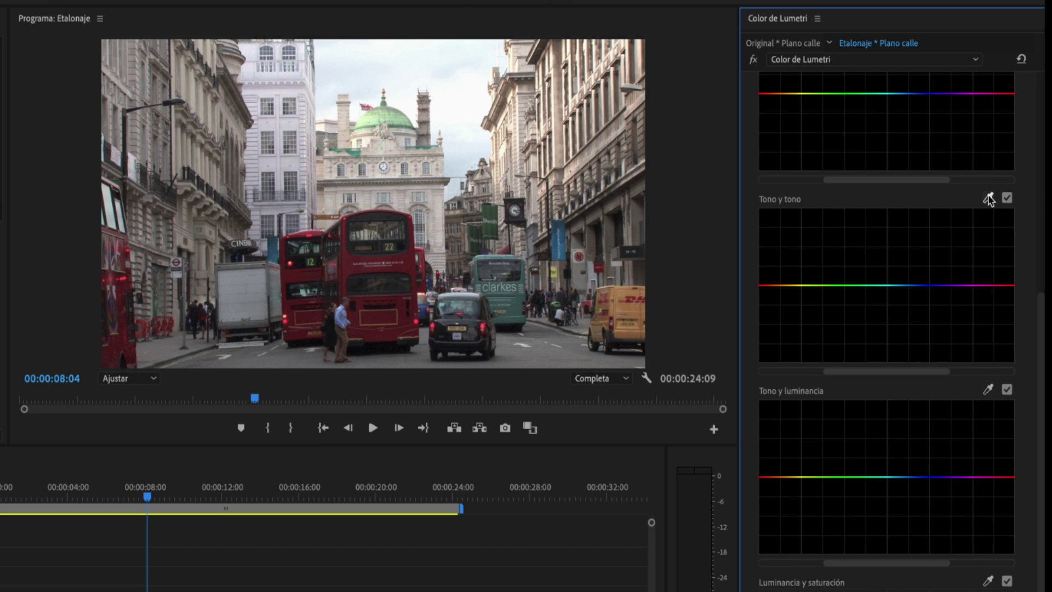
click(988, 199)
click(409, 262)
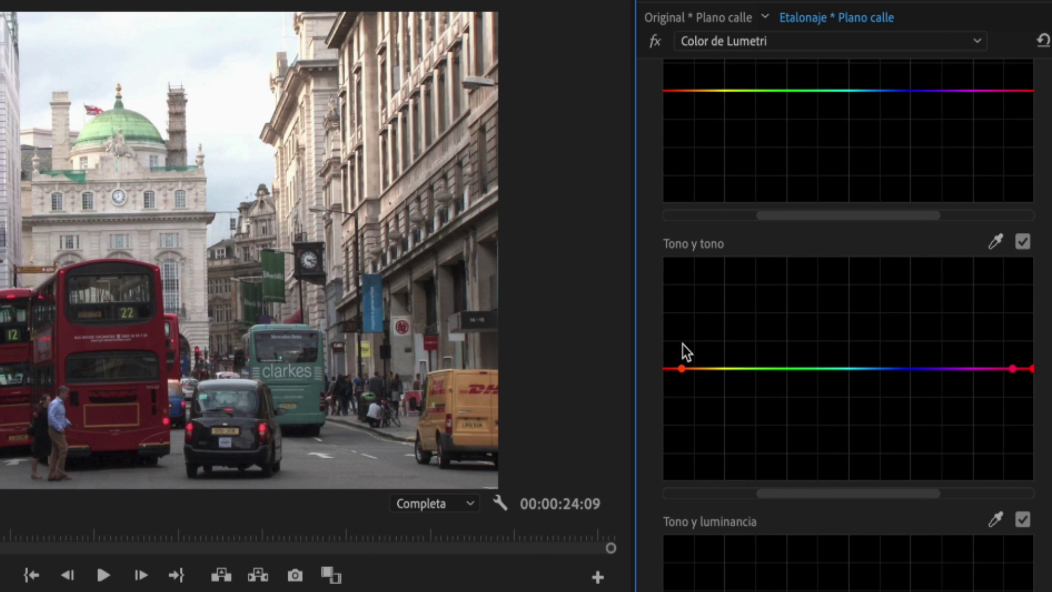
click(1032, 369)
drag(1030, 370, 1028, 371)
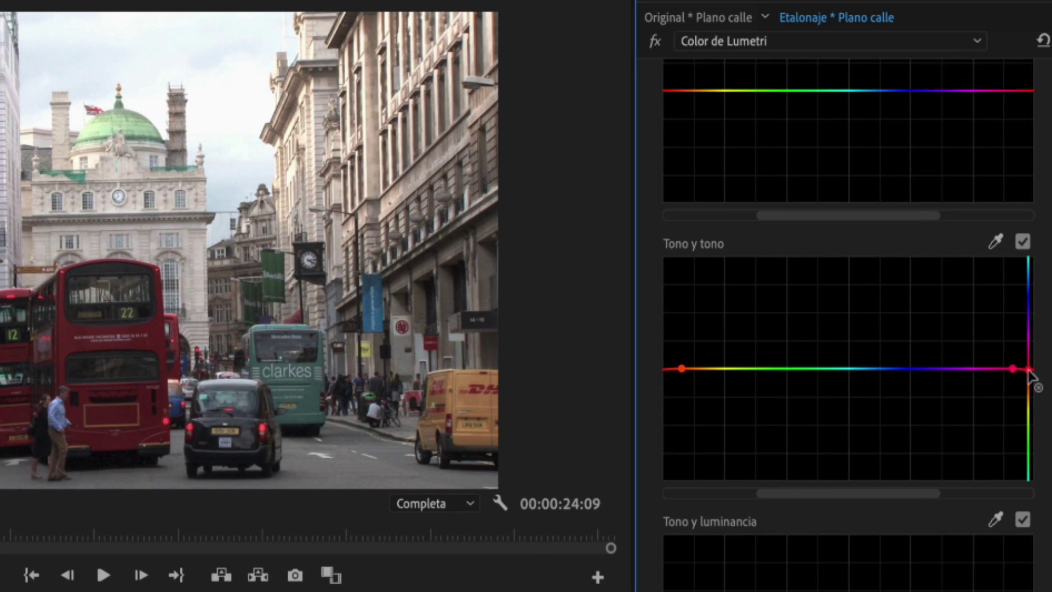
mouse_move(1028, 371)
mouse_down()
mouse_move(1025, 399)
mouse_move(1022, 338)
mouse_up()
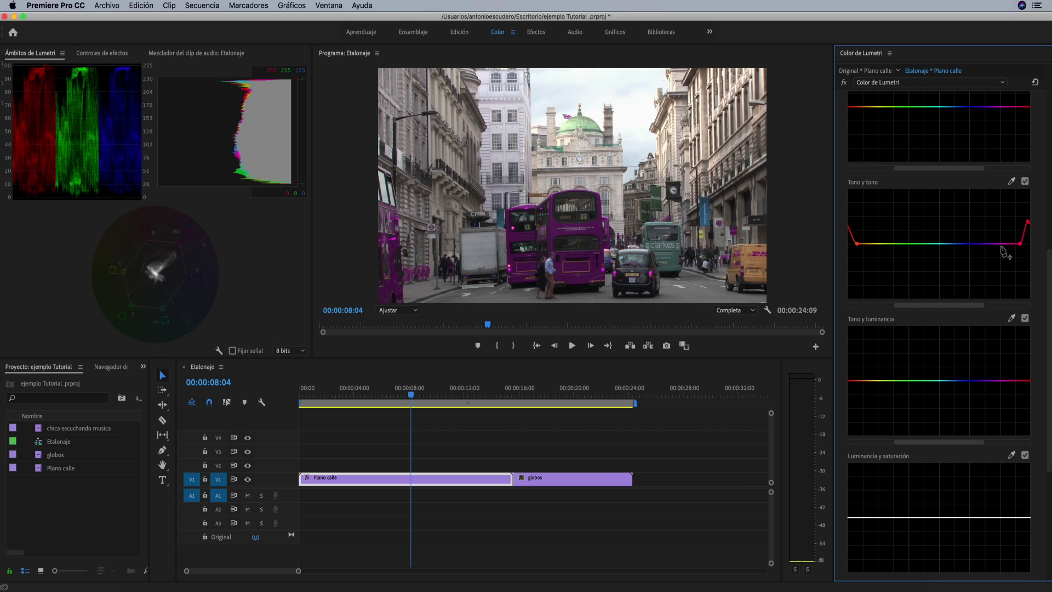
double_click(1001, 246)
Step: Sample the buses' red on the hue-vs-luminance curve, try adjusting it, then reset it flat
scroll(1002, 249, down, 3)
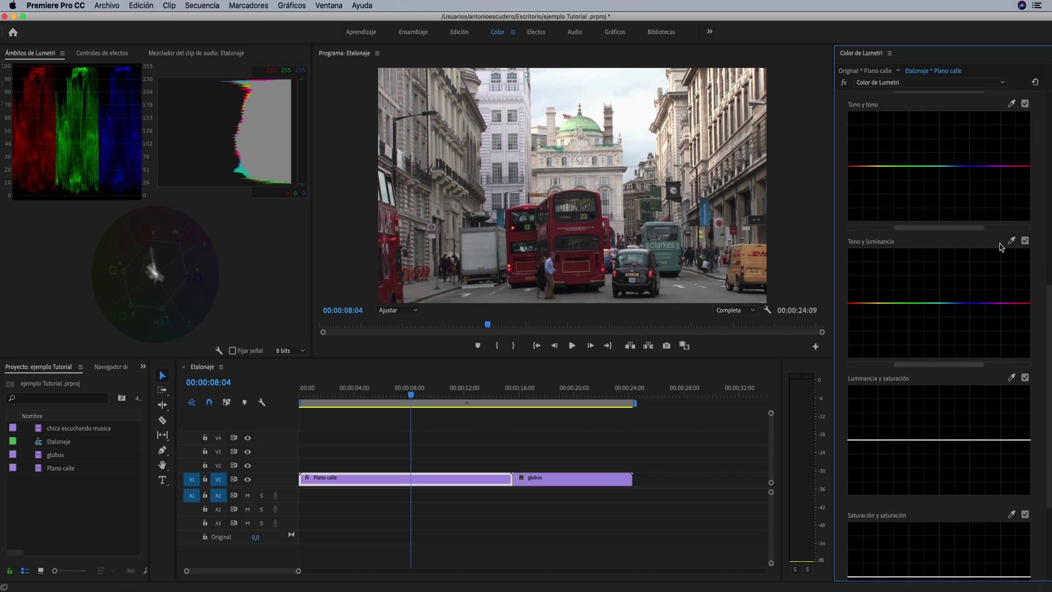
scroll(1002, 250, down, 3)
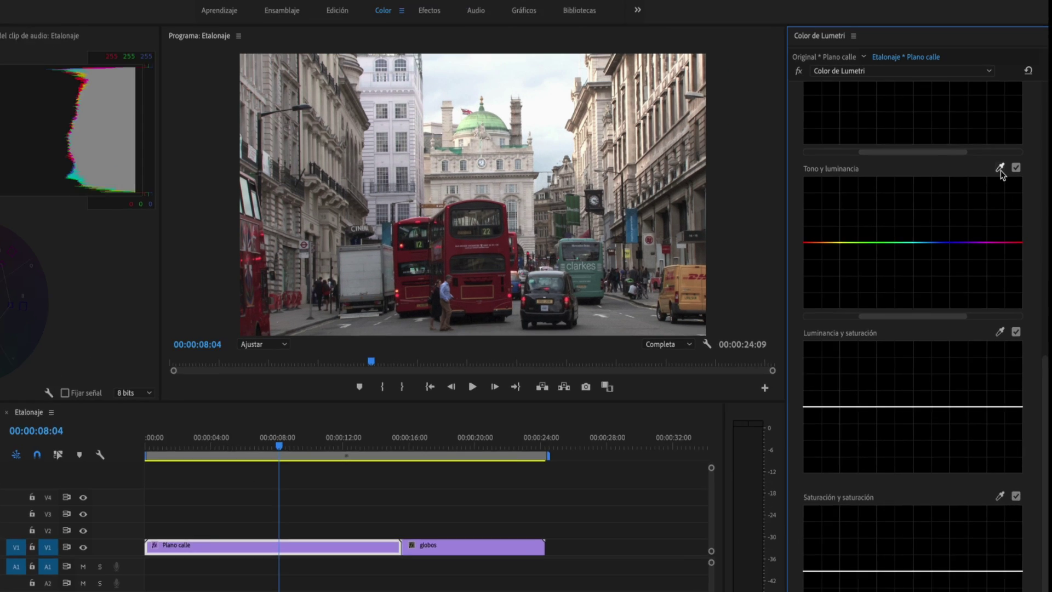
click(1011, 163)
click(595, 226)
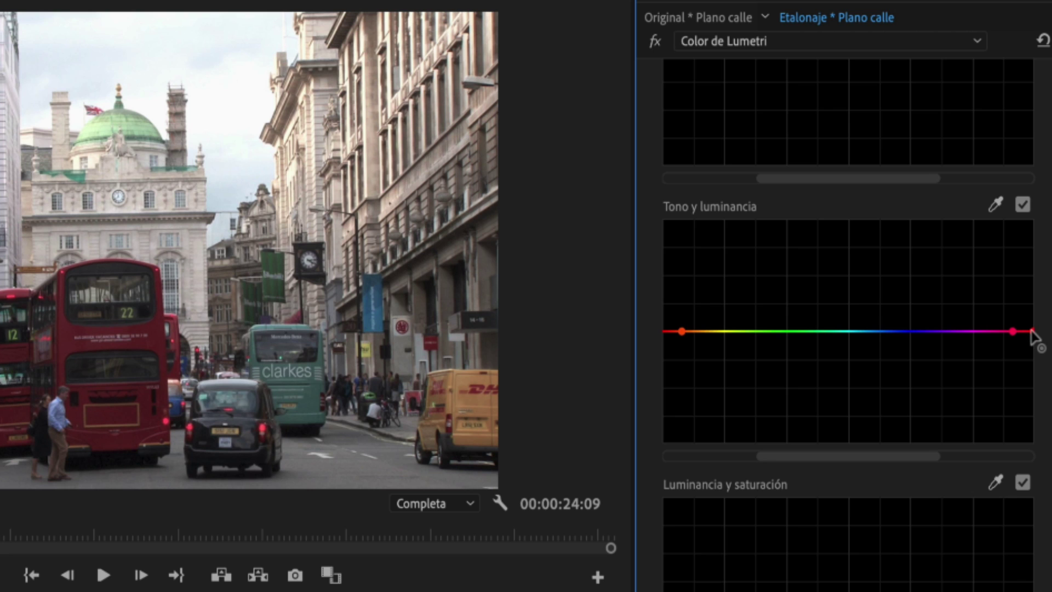
drag(1030, 331, 1025, 335)
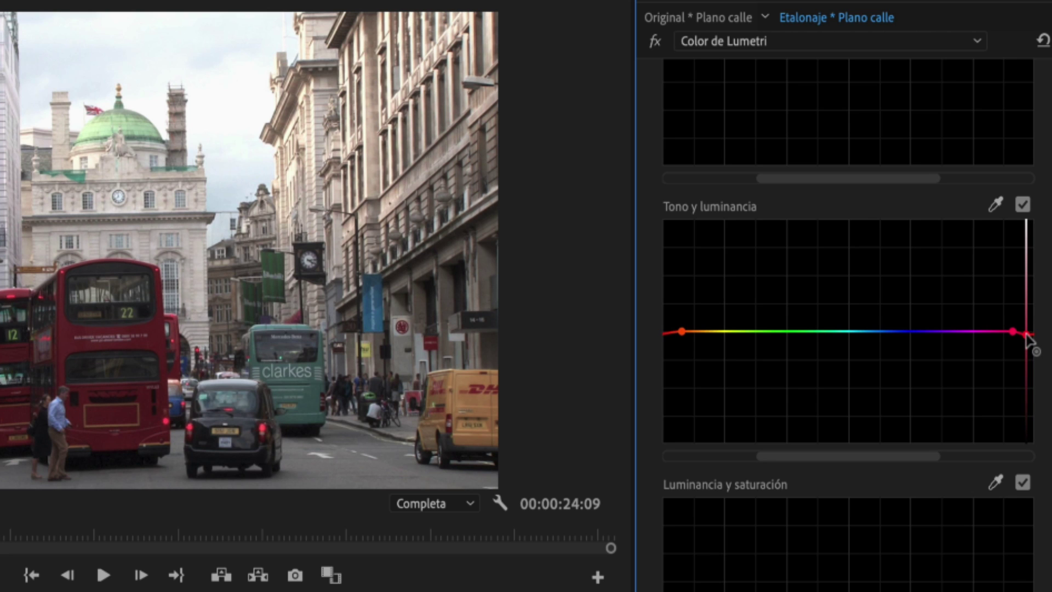
mouse_move(1027, 334)
mouse_down()
mouse_move(1022, 218)
mouse_move(1025, 402)
mouse_up()
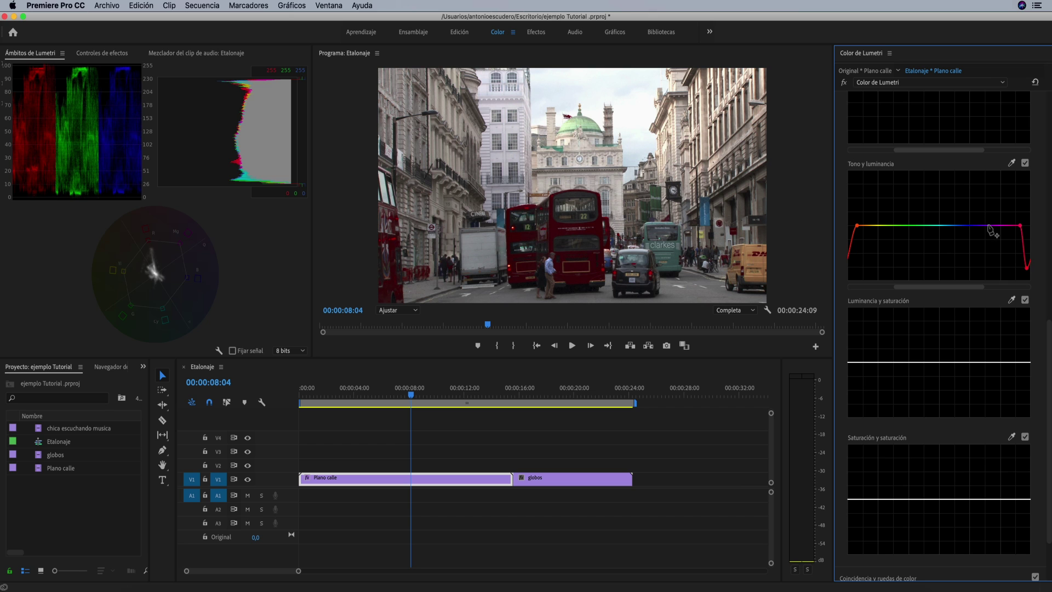
double_click(991, 222)
scroll(1041, 238, down, 3)
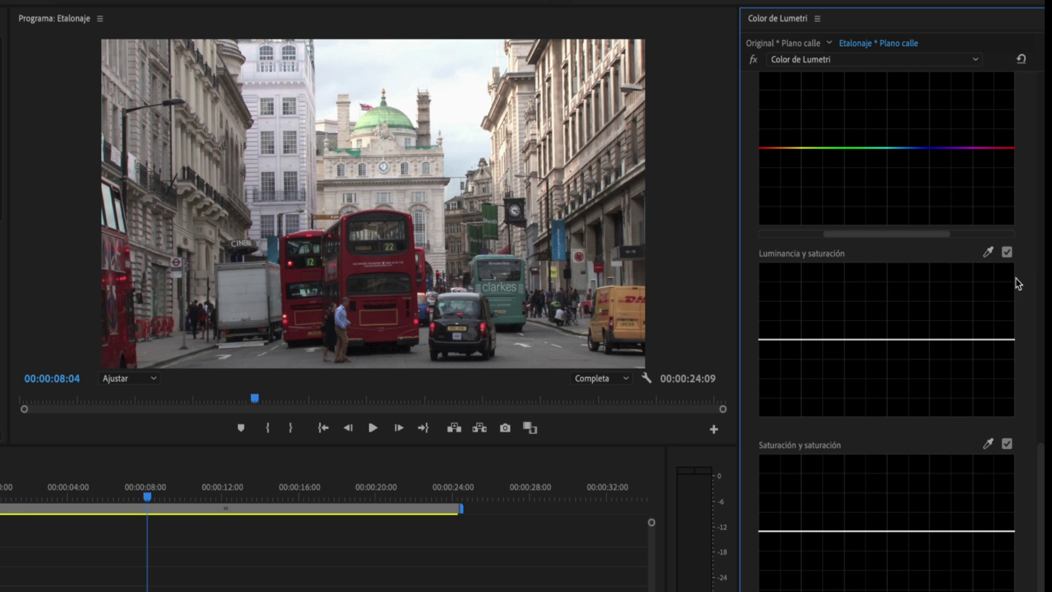
drag(799, 339, 800, 265)
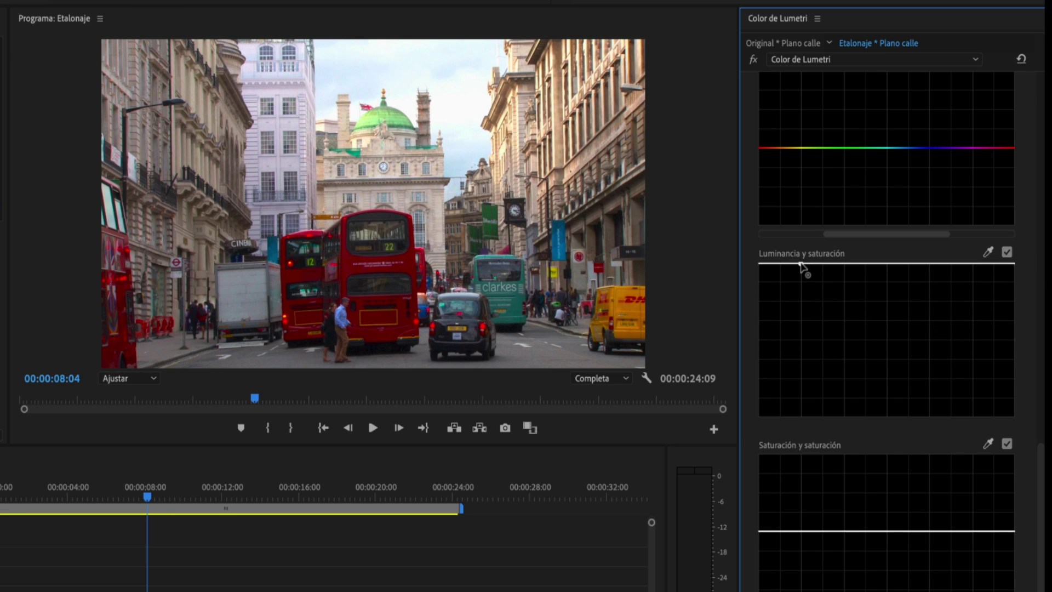
drag(800, 265, 803, 413)
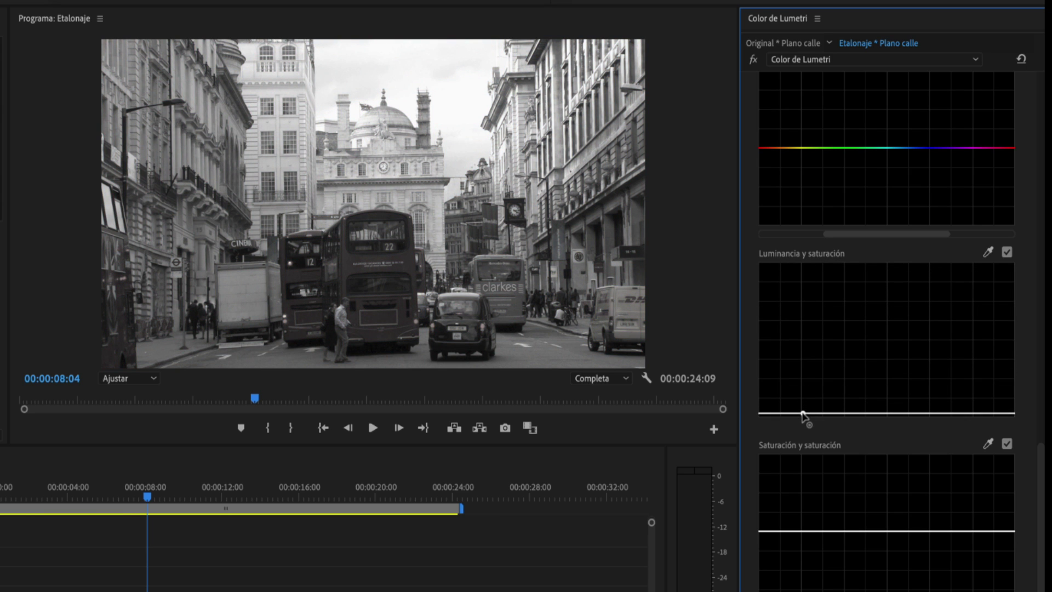
drag(802, 414, 802, 341)
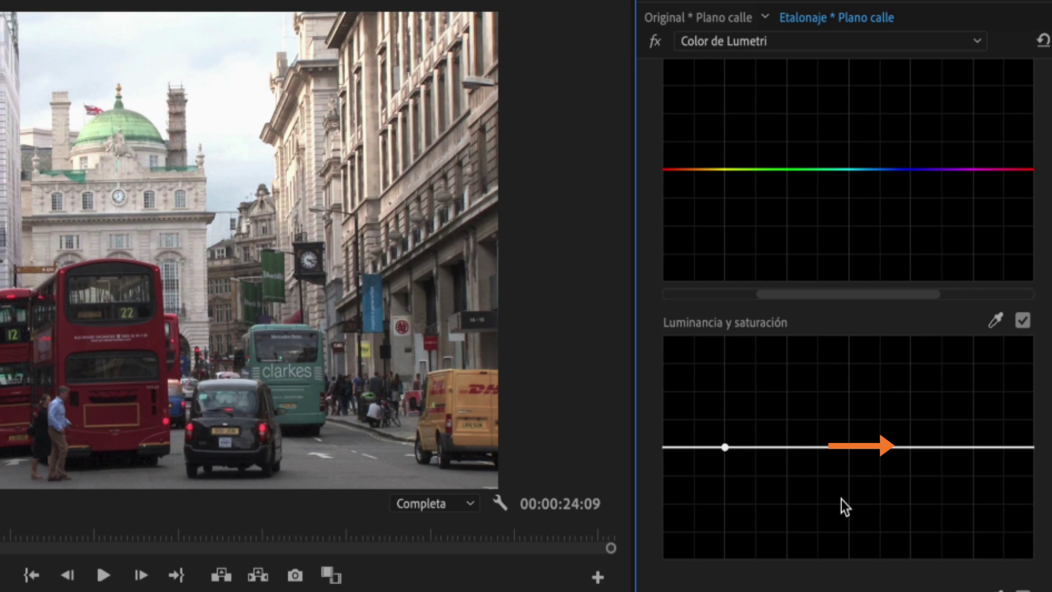
click(973, 446)
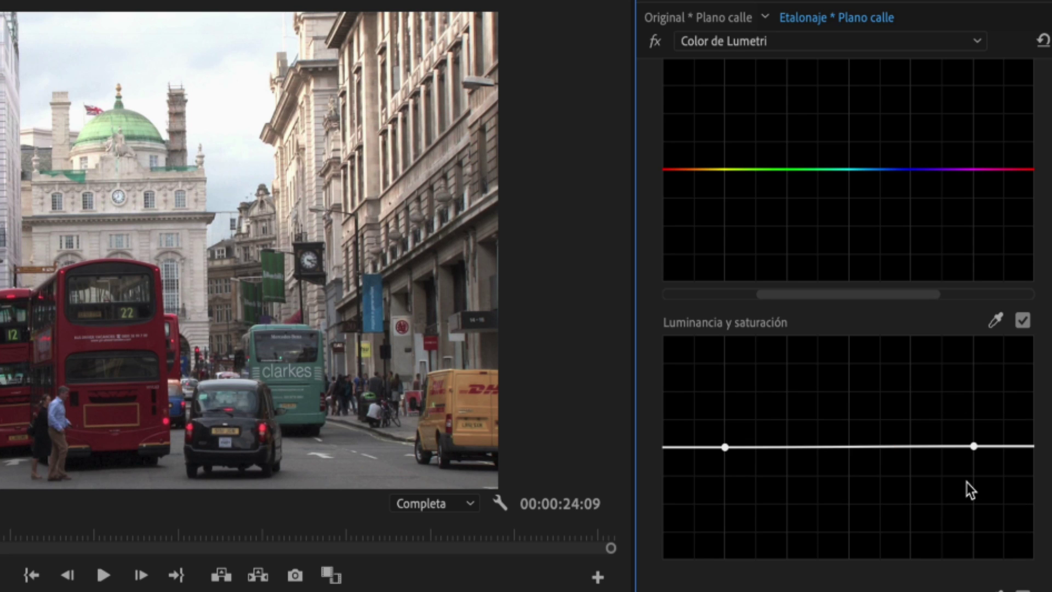
drag(973, 446, 985, 347)
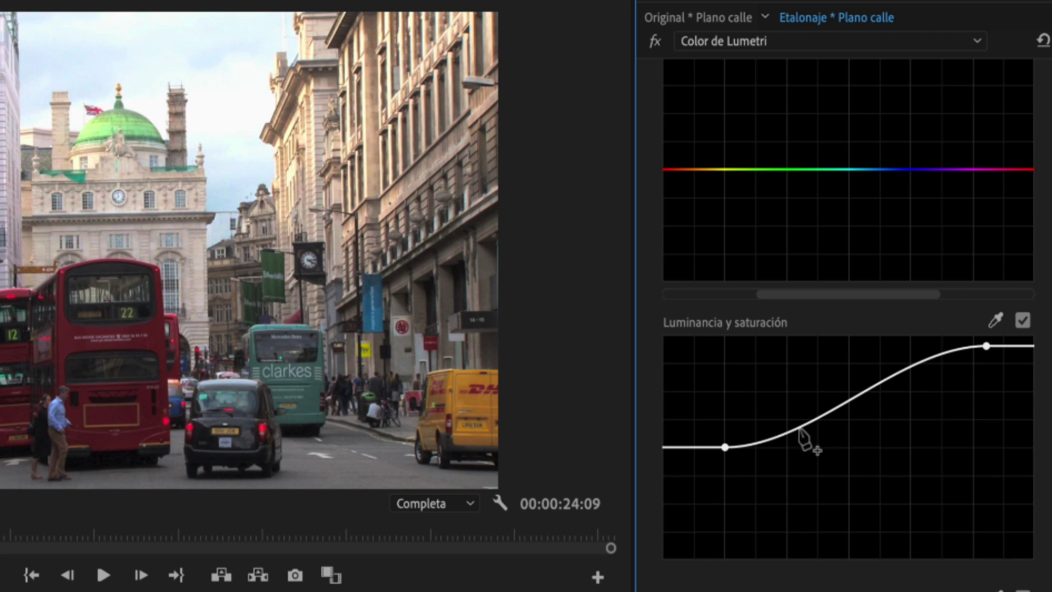
mouse_move(724, 447)
mouse_down()
mouse_move(720, 533)
mouse_move(721, 510)
mouse_move(771, 495)
mouse_up()
mouse_move(986, 345)
mouse_down()
mouse_move(943, 392)
mouse_move(931, 347)
mouse_up()
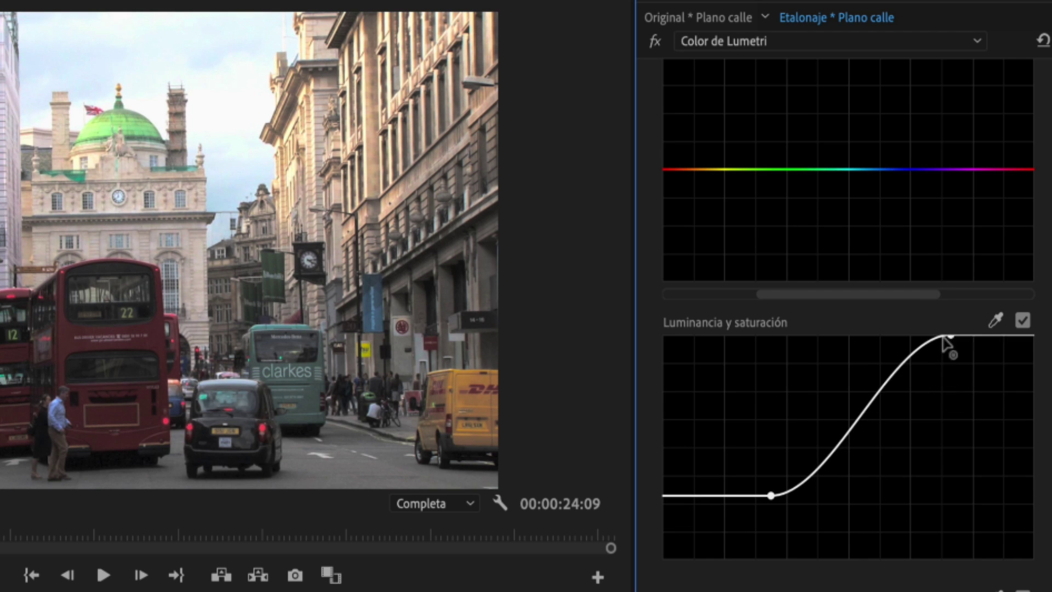
drag(771, 495, 799, 496)
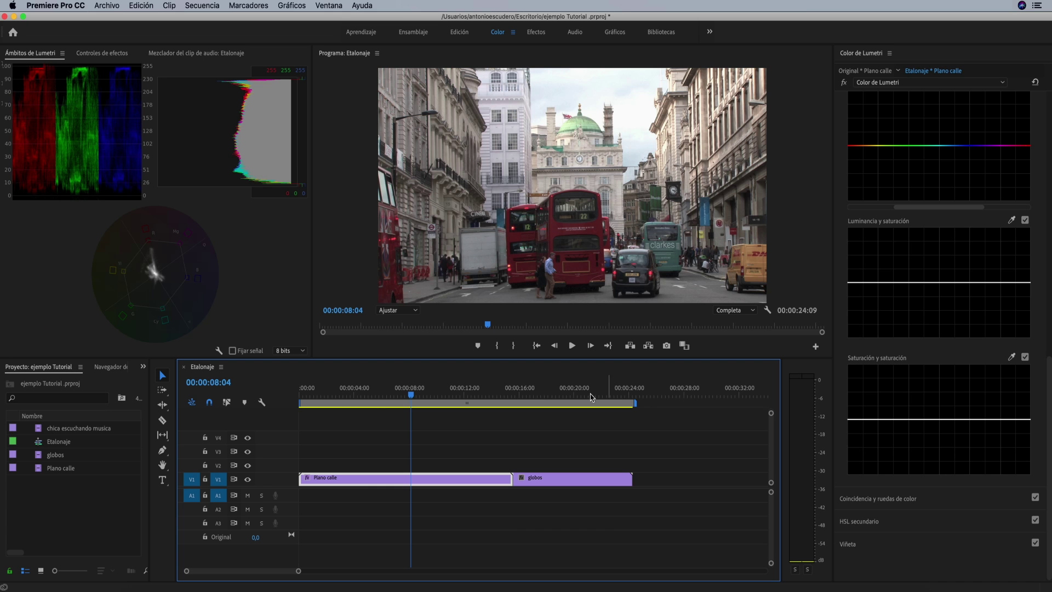
Step: On the globos clip, add two Saturación y saturación points and adjust both ends
click(541, 395)
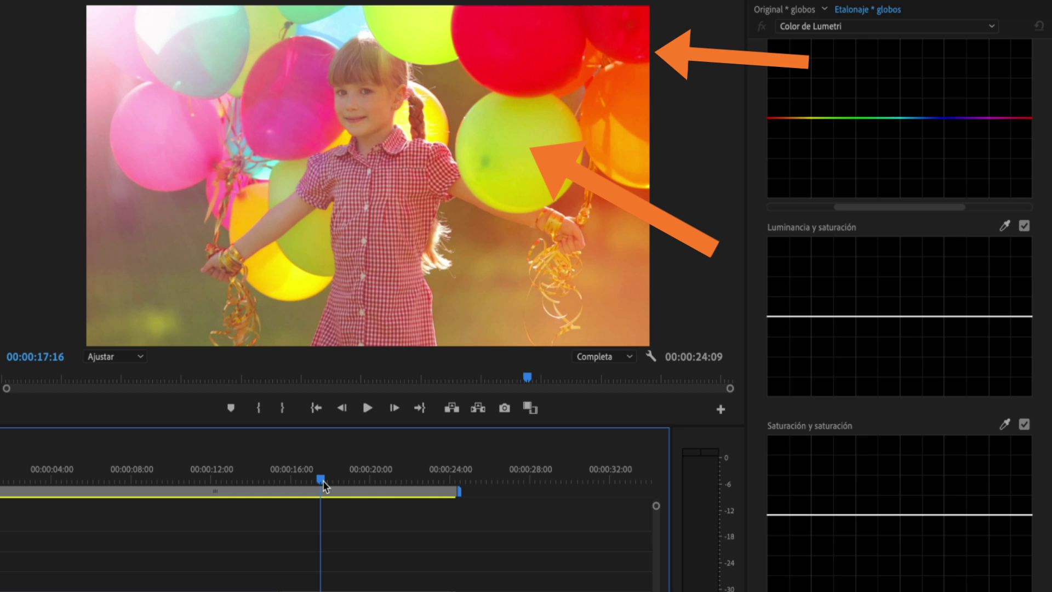
click(814, 514)
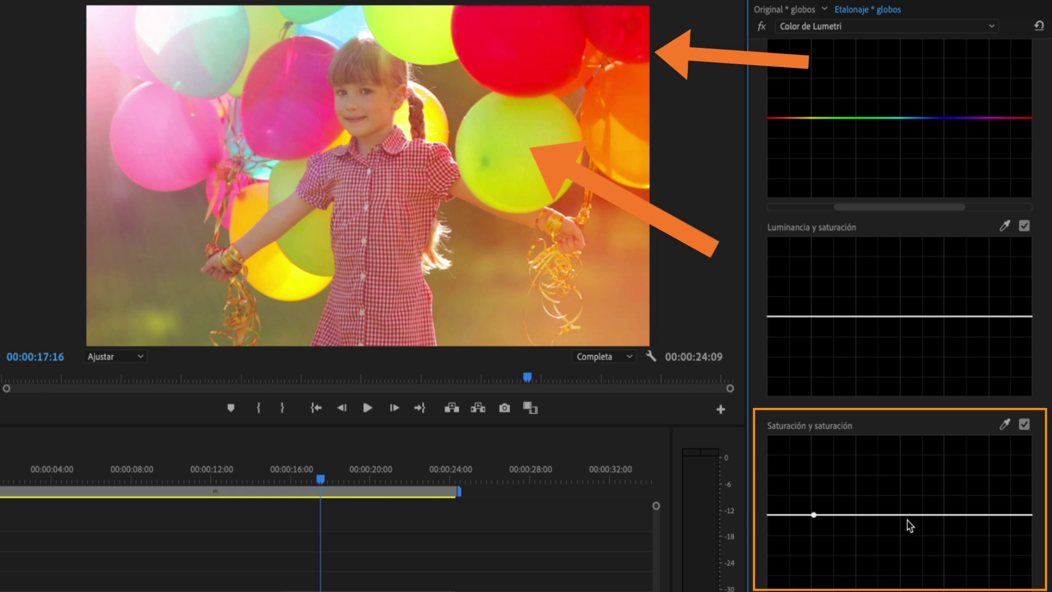
click(987, 514)
drag(988, 515, 987, 567)
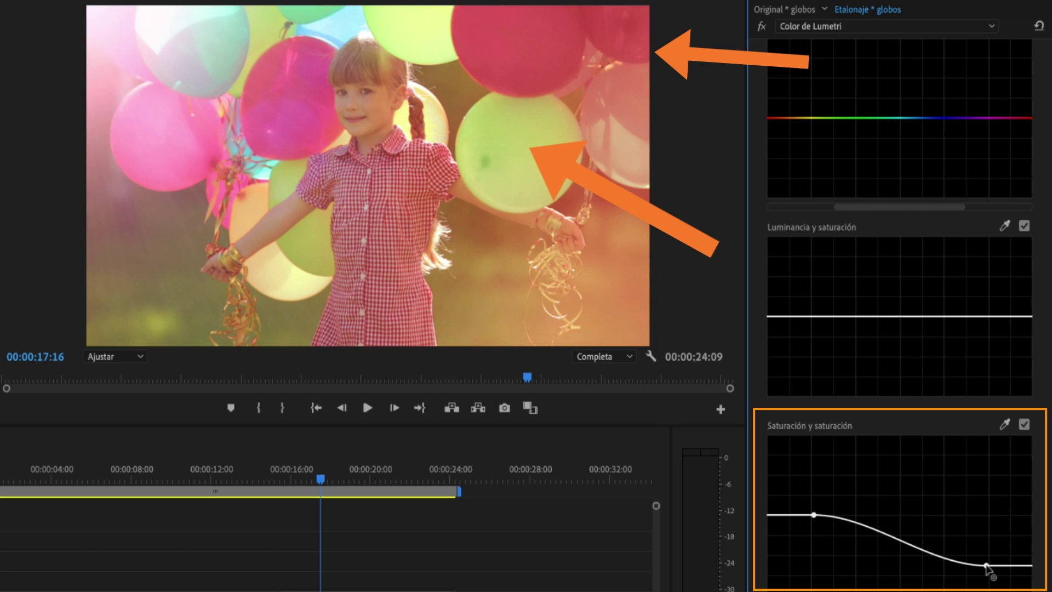
mouse_move(988, 568)
mouse_down()
mouse_move(991, 462)
mouse_move(991, 516)
mouse_up()
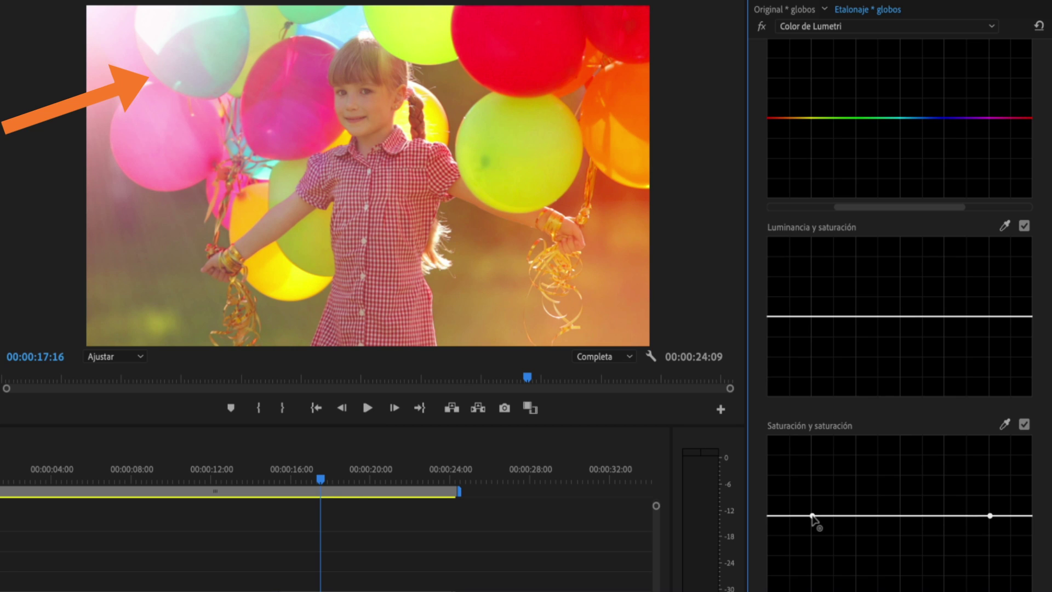
drag(809, 515, 809, 490)
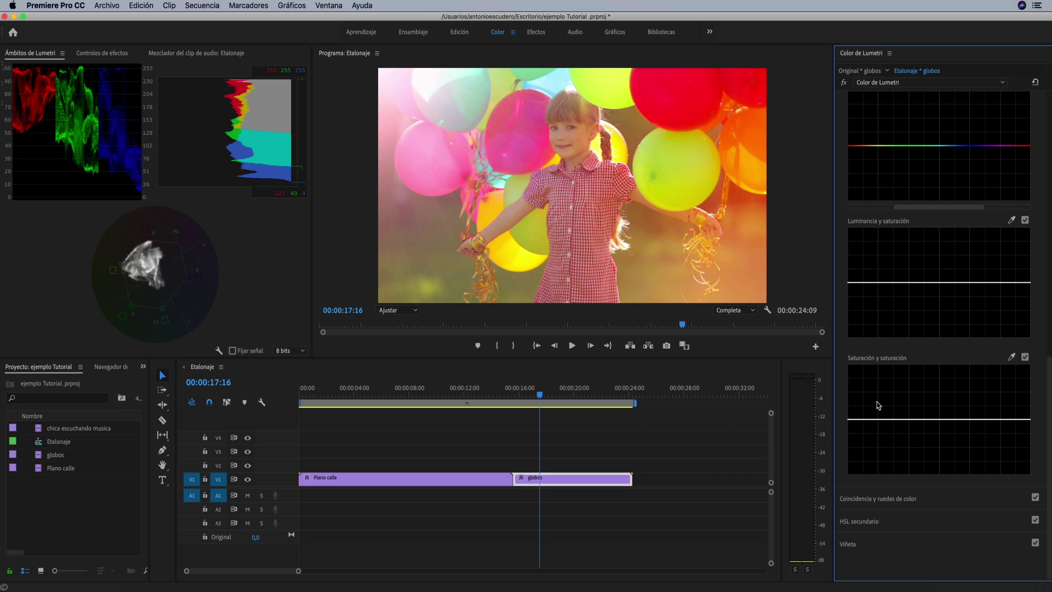
Step: Add a curve point again and pull the most saturated balloon colours down, then show Effect Controls
click(879, 419)
drag(1000, 419, 1000, 462)
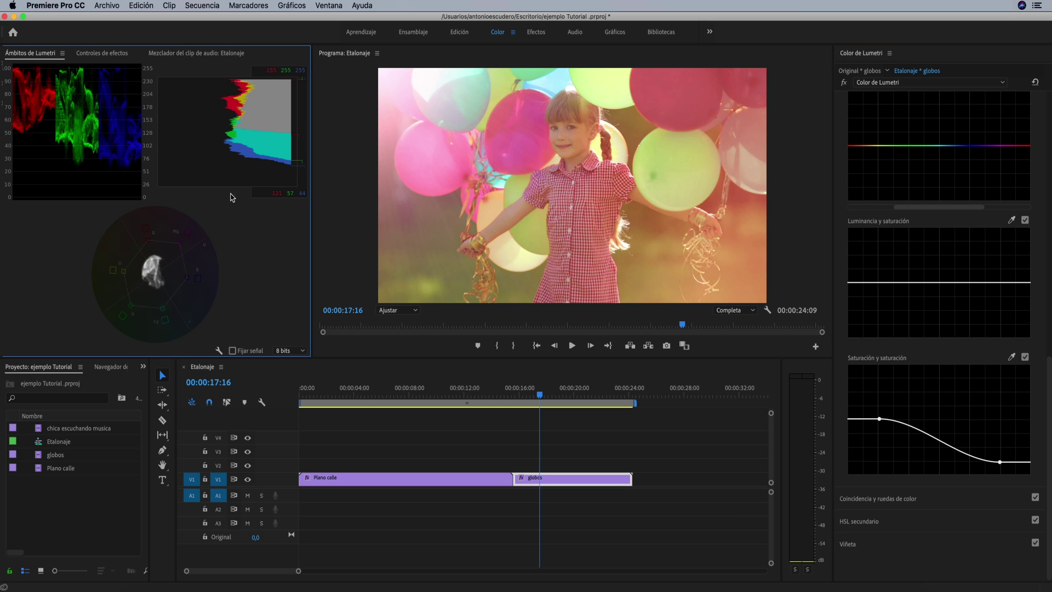
click(123, 54)
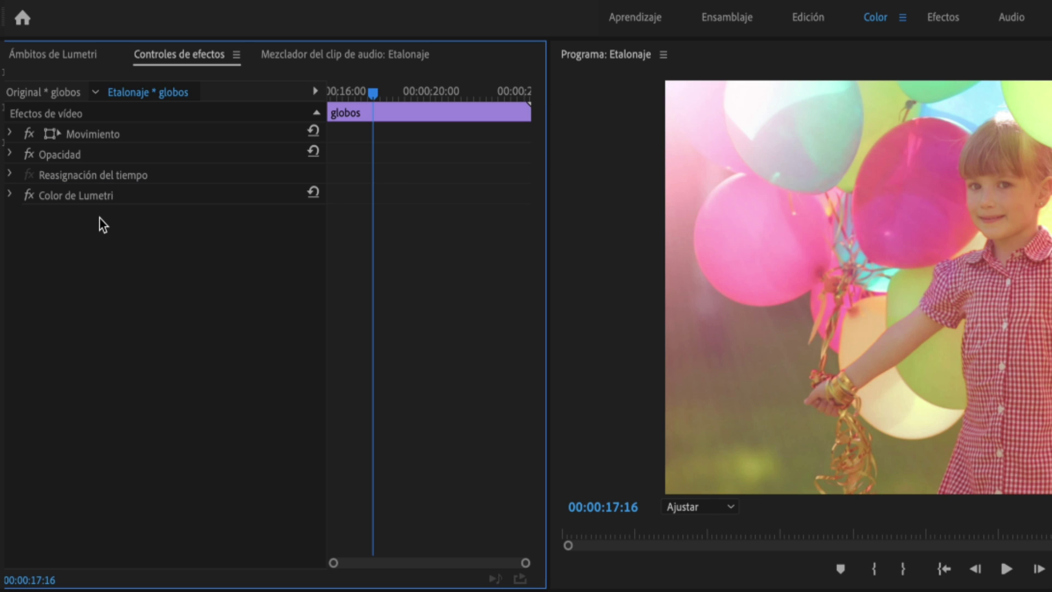
Step: Toggle the globos grade off and on, then expand Color de Lumetri > Curvas to the Sat vs Sat curve
click(33, 193)
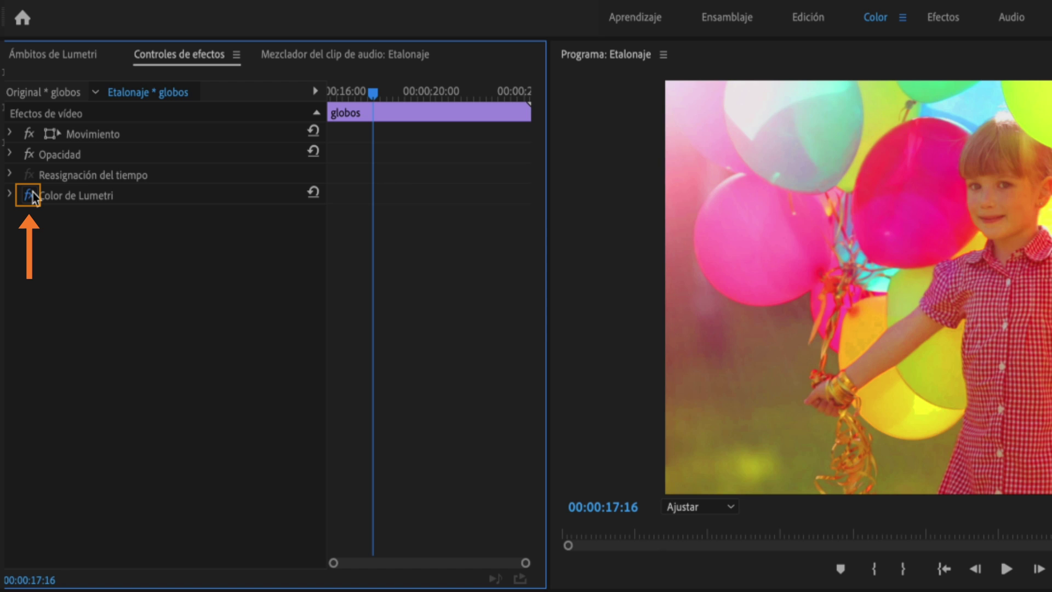
click(33, 192)
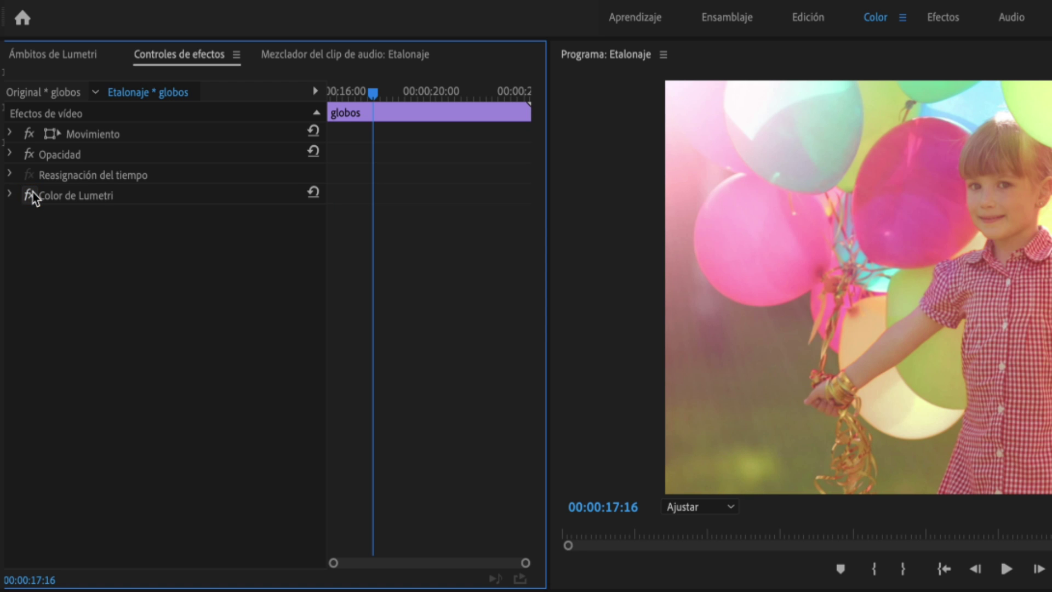
click(11, 198)
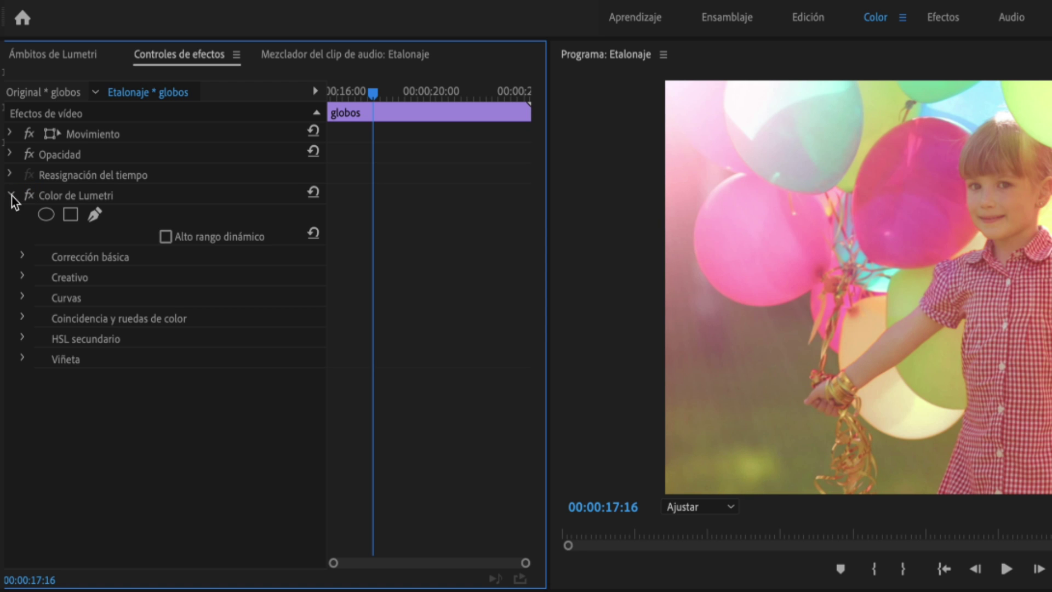
click(23, 299)
scroll(97, 303, down, 3)
scroll(96, 302, down, 5)
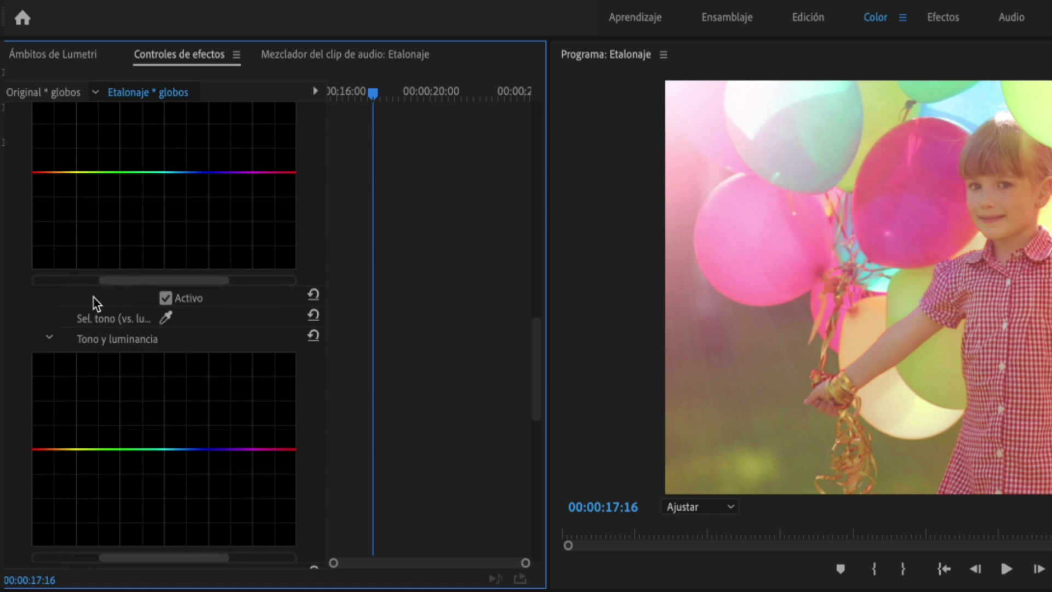
scroll(94, 301, down, 5)
scroll(96, 305, down, 1)
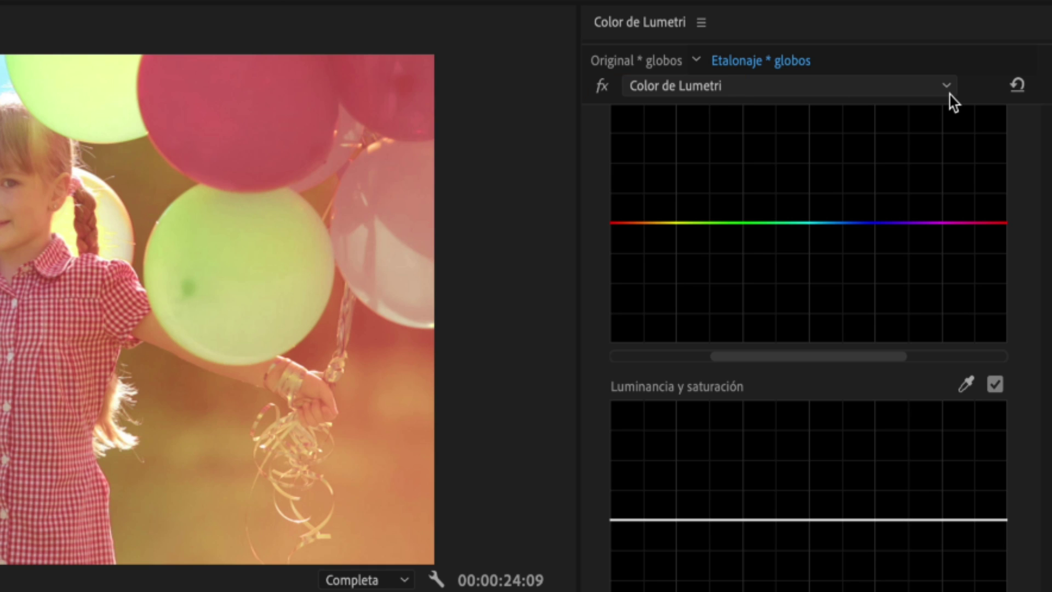
Step: Open the Lumetri effect dropdown and dismiss it without choosing an option
click(948, 87)
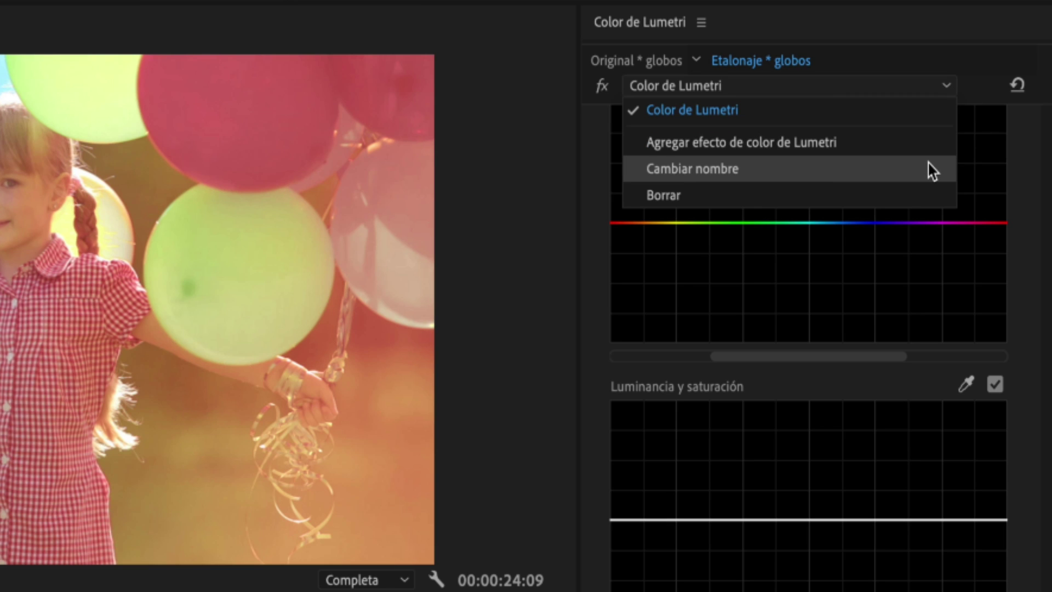
click(969, 193)
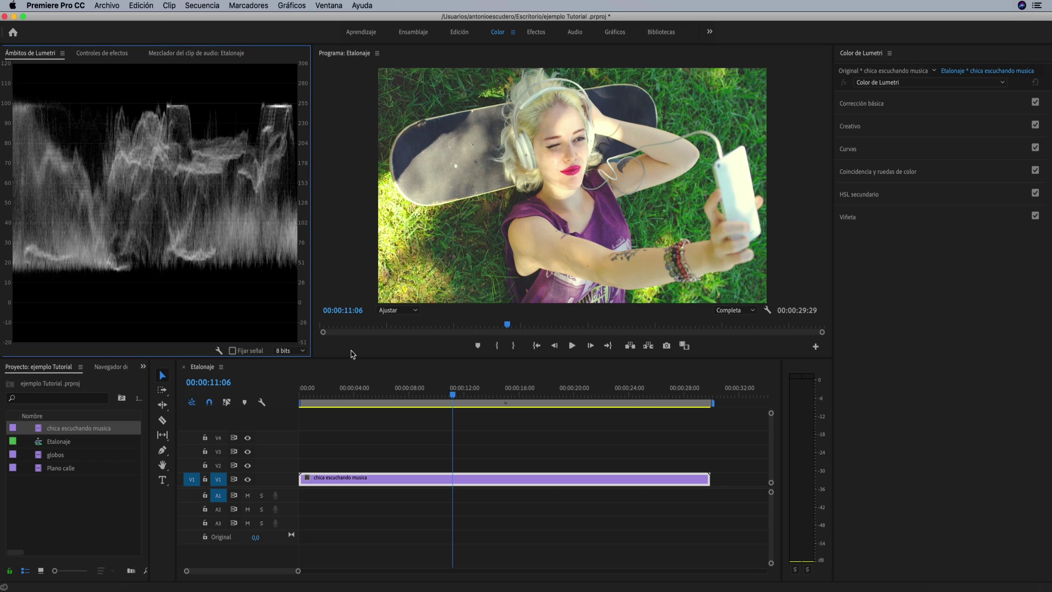
Step: In Corrección básica, set Sombras to -41,1 and Negros to -55,1 on the selfie clip
click(918, 110)
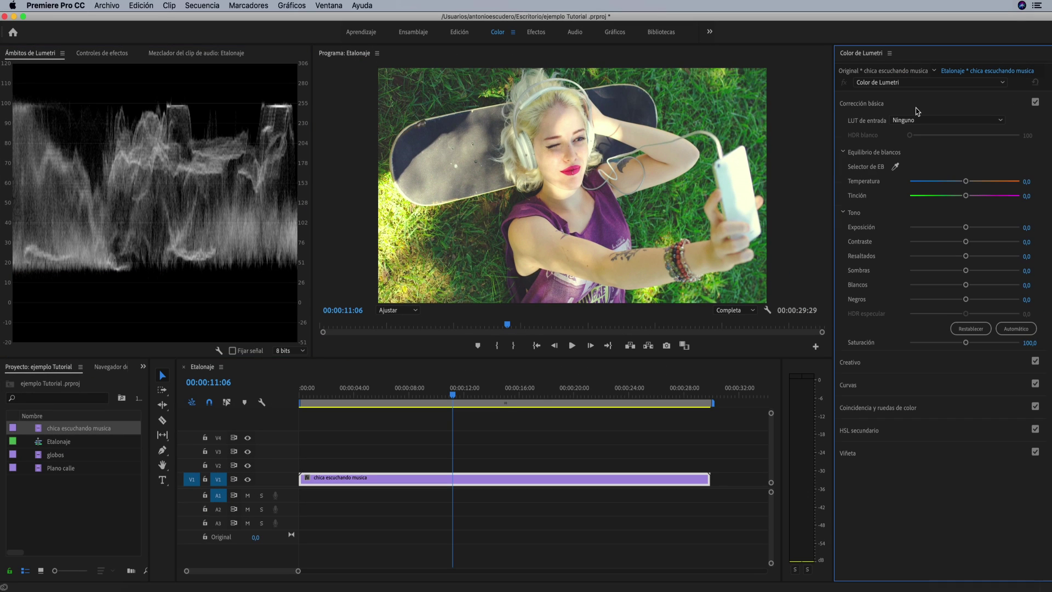
drag(963, 272, 941, 273)
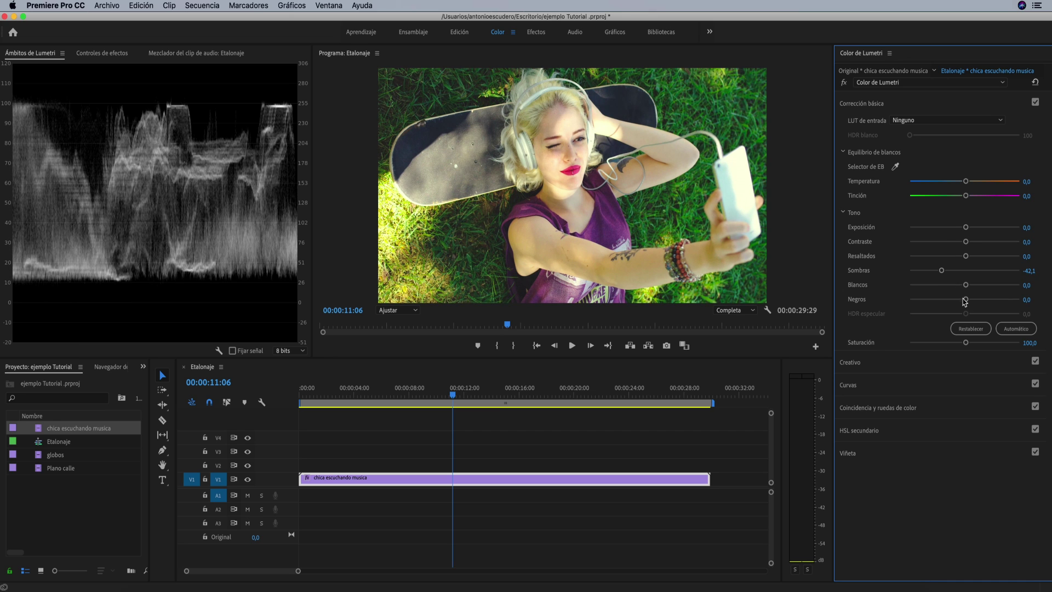
drag(965, 299, 934, 300)
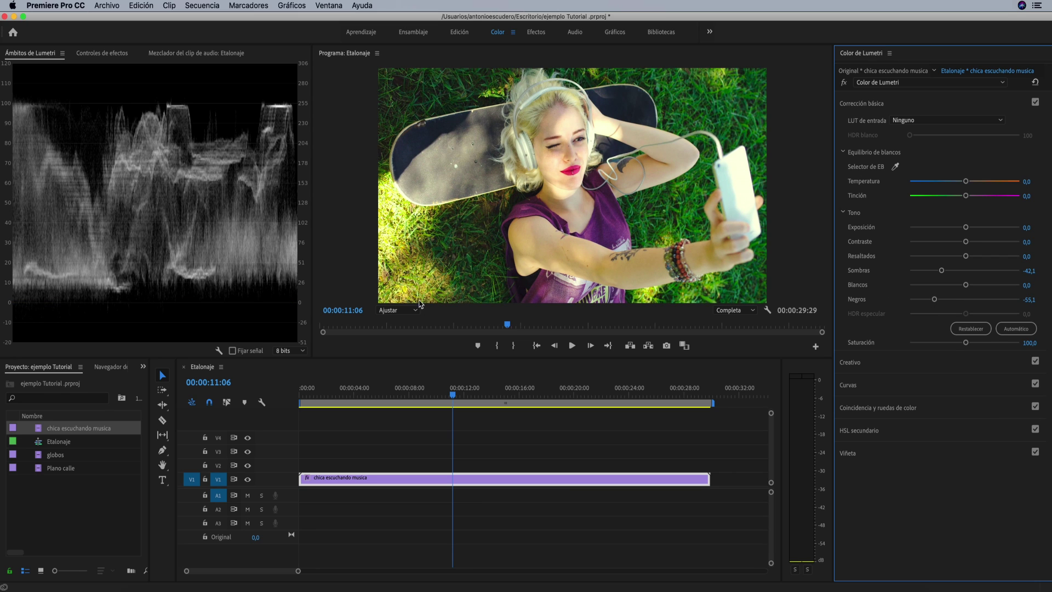
Step: Switch the Lumetri scopes to the Vectorscope YUV preset
click(218, 356)
click(218, 354)
mouse_move(296, 417)
click(359, 445)
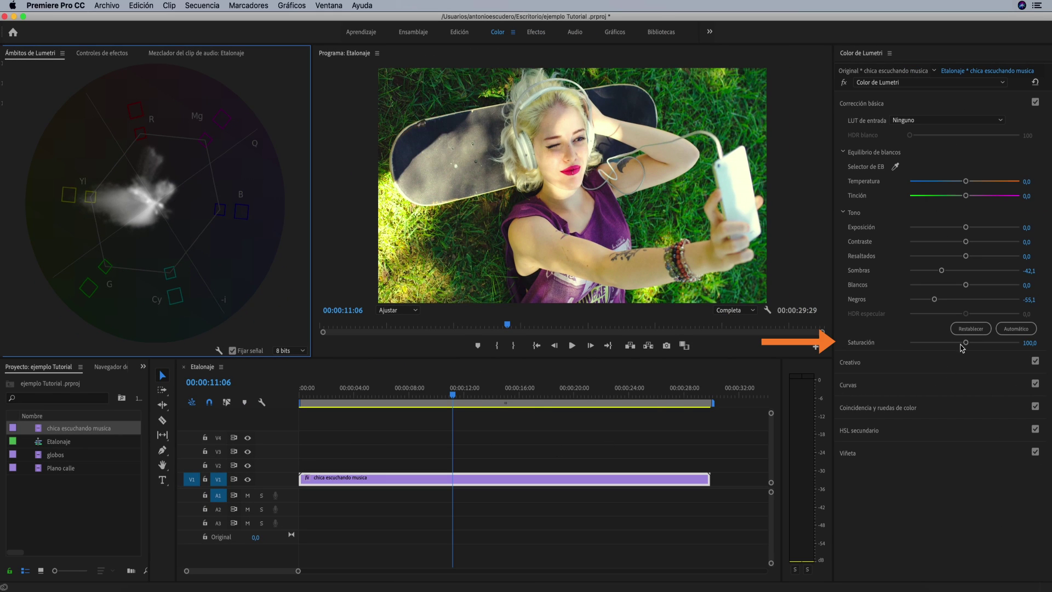
Step: Lower saturation to 76,6, switch scopes to RGB Parade, and set Temperatura to -16,8
drag(961, 345, 952, 345)
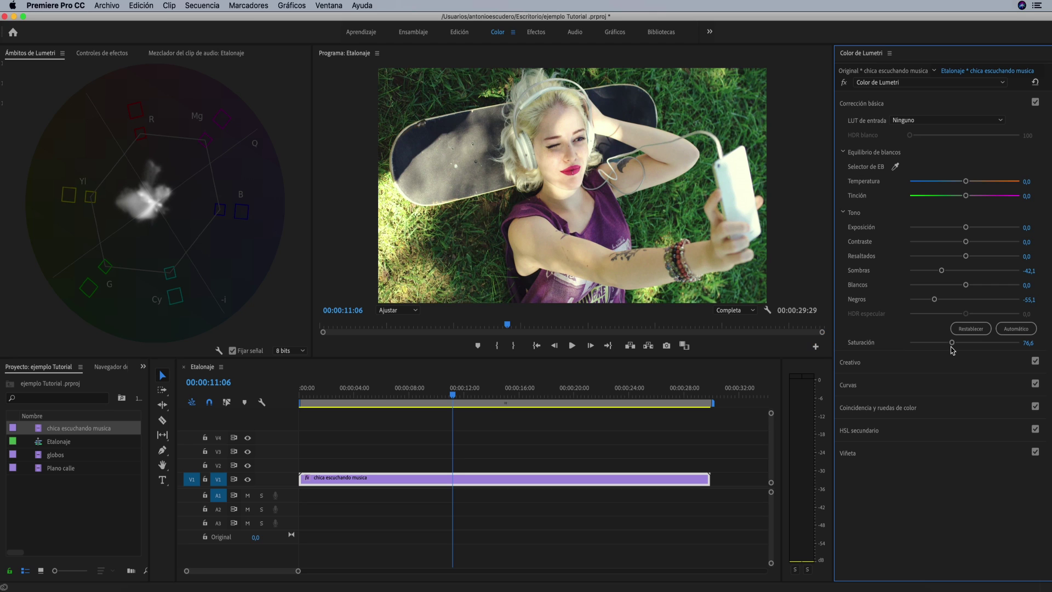
click(218, 350)
mouse_move(222, 415)
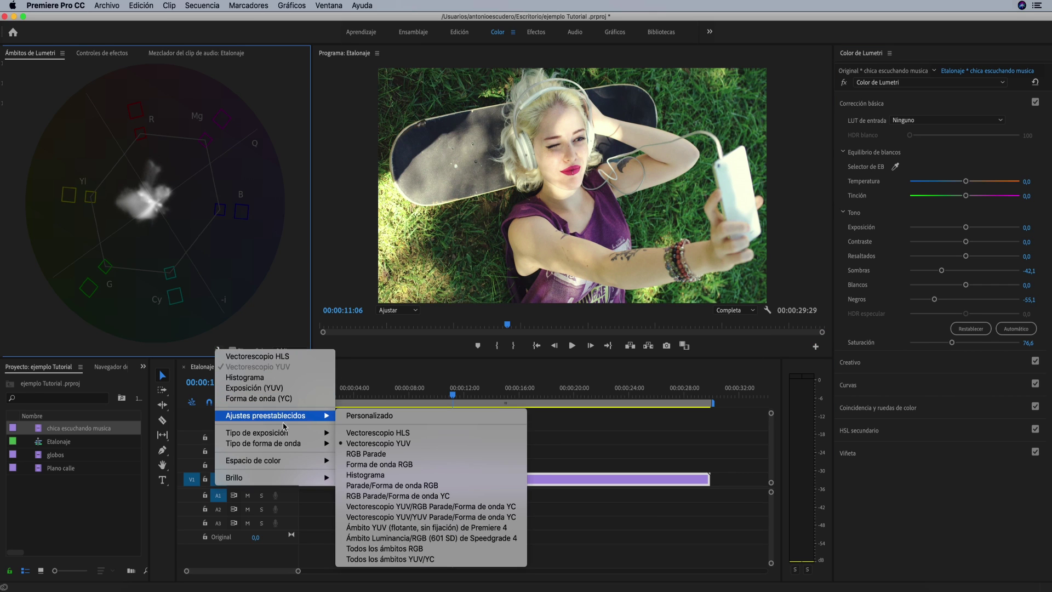
click(365, 454)
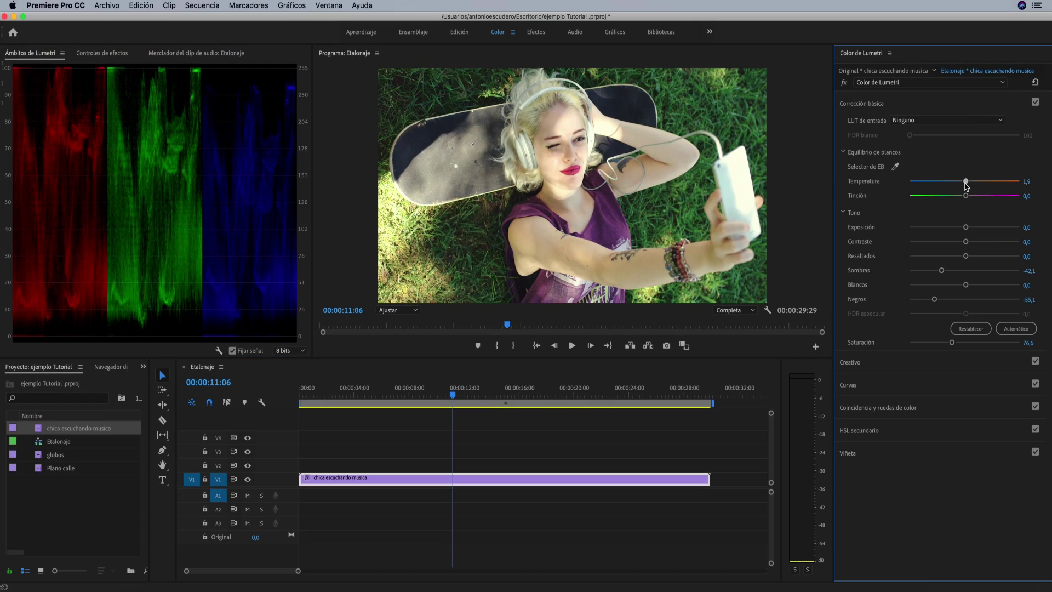
drag(965, 181, 956, 186)
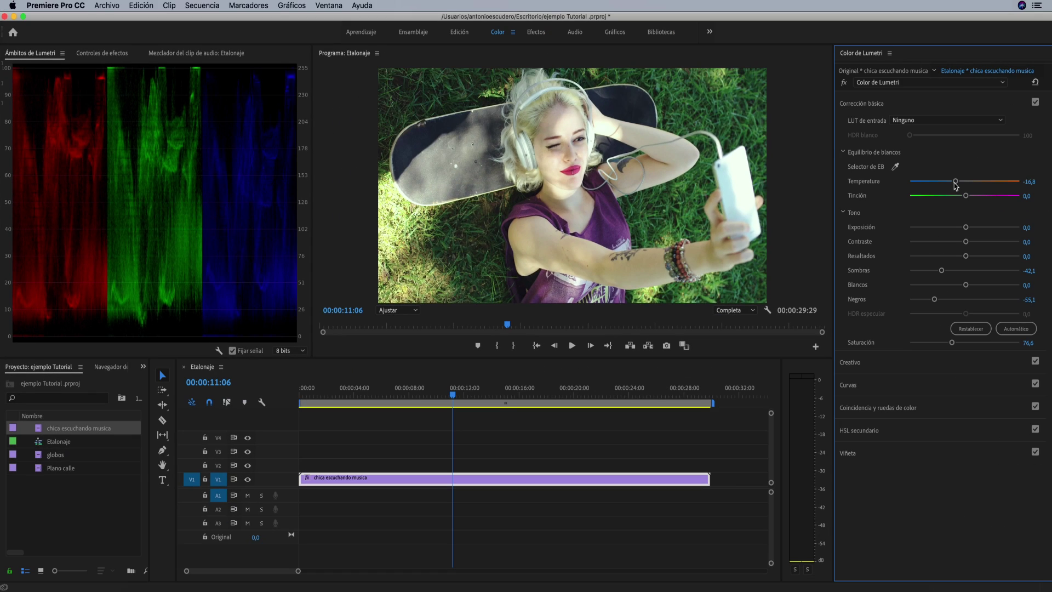
Step: Set Tinción to 9,3, compare Corrección básica off and on, then collapse the section
drag(965, 196, 970, 196)
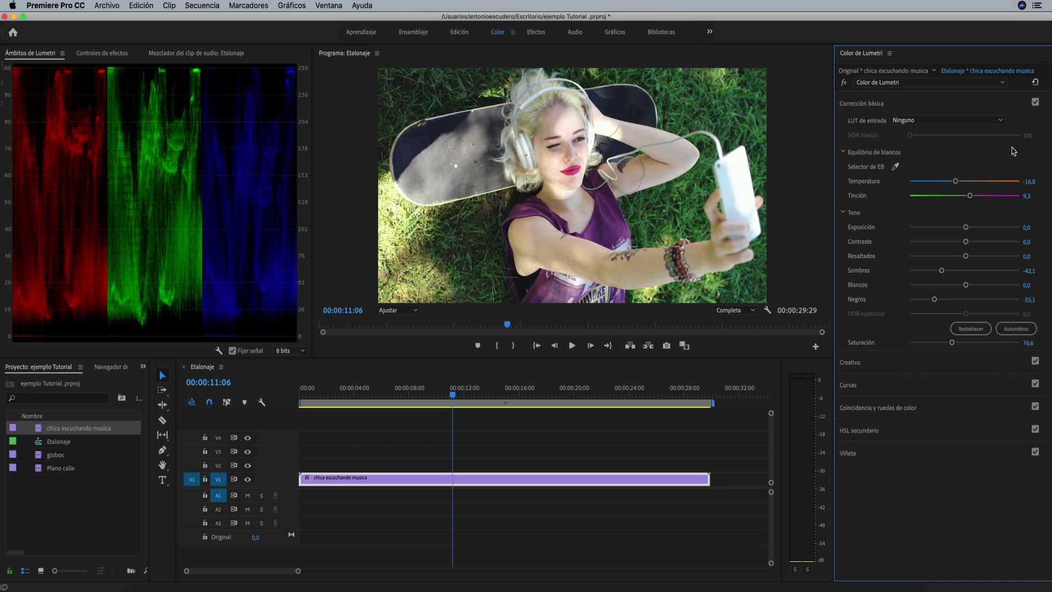
click(1034, 103)
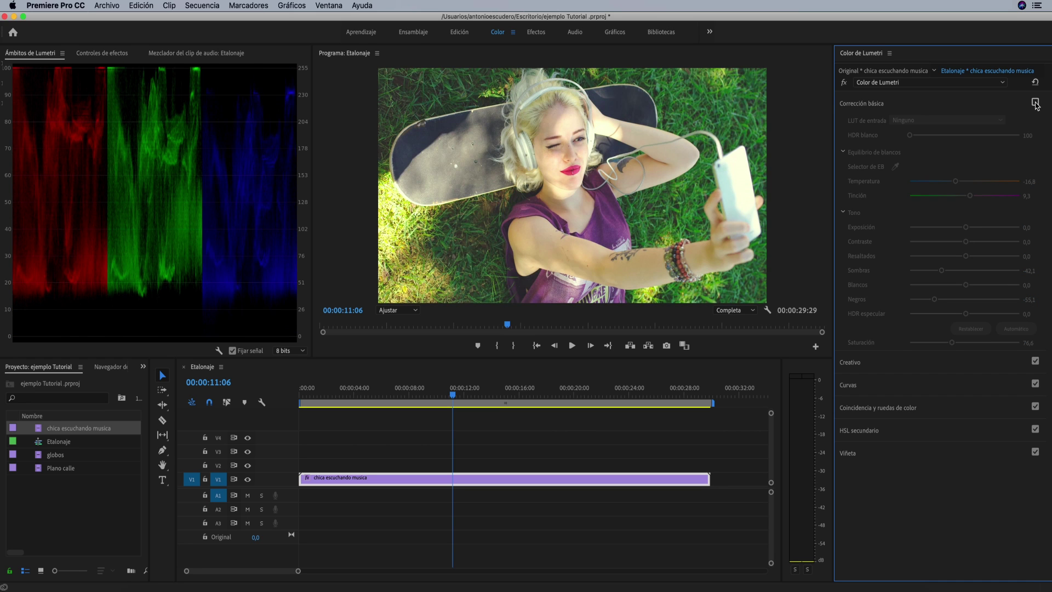
click(1035, 103)
click(1035, 102)
click(1035, 102)
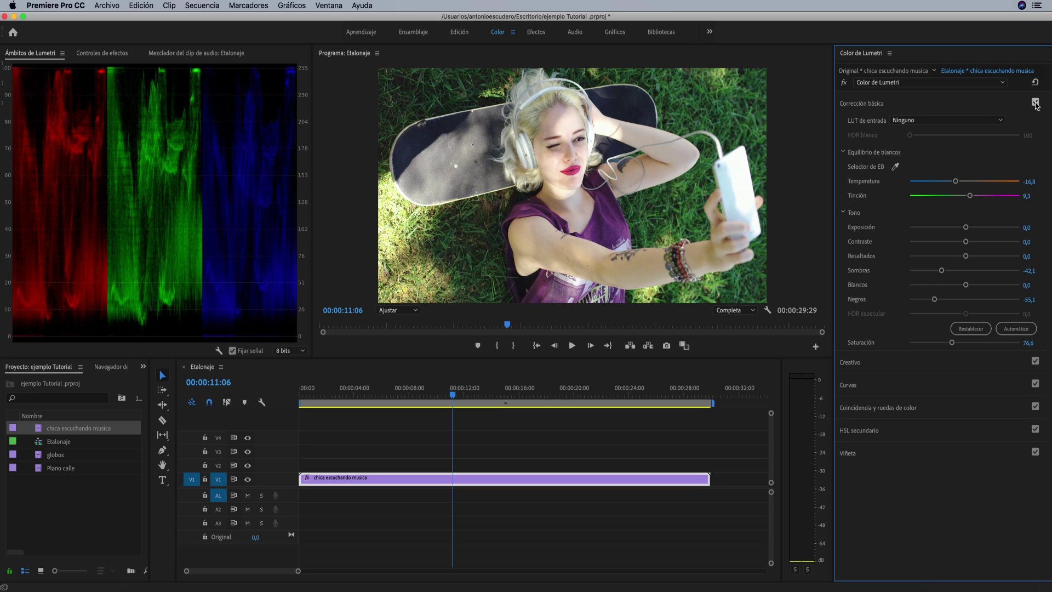
click(1007, 108)
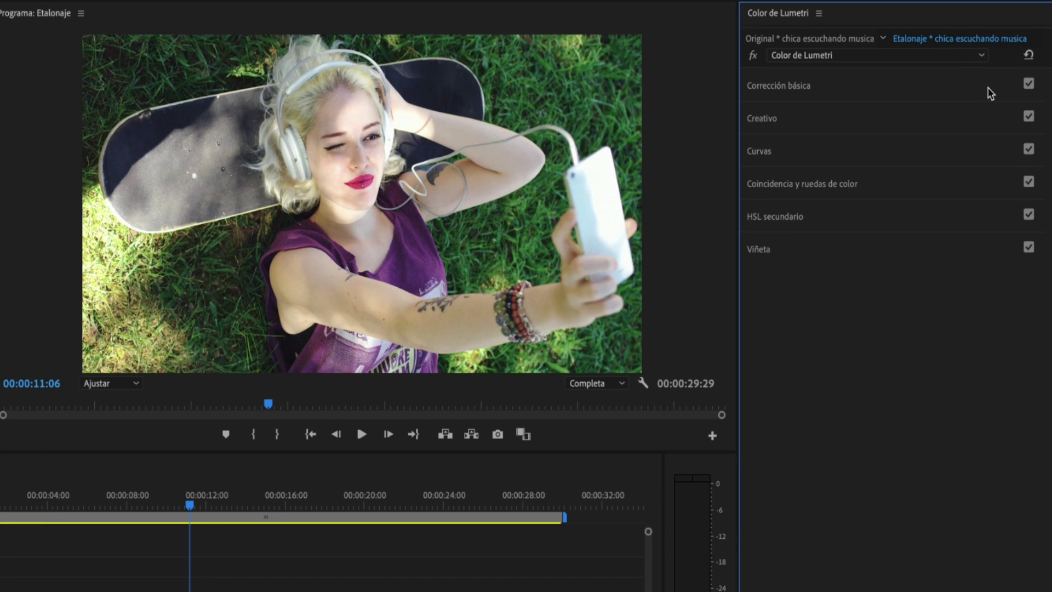
Step: Rename the selfie clip's Lumetri effect to 'Correccion de color'
click(980, 57)
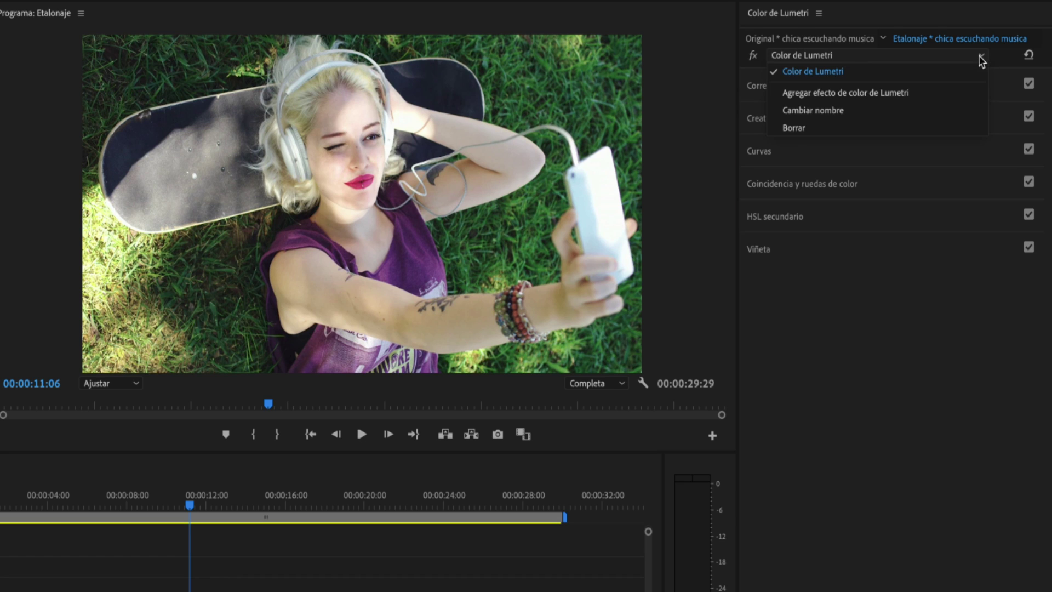
click(841, 114)
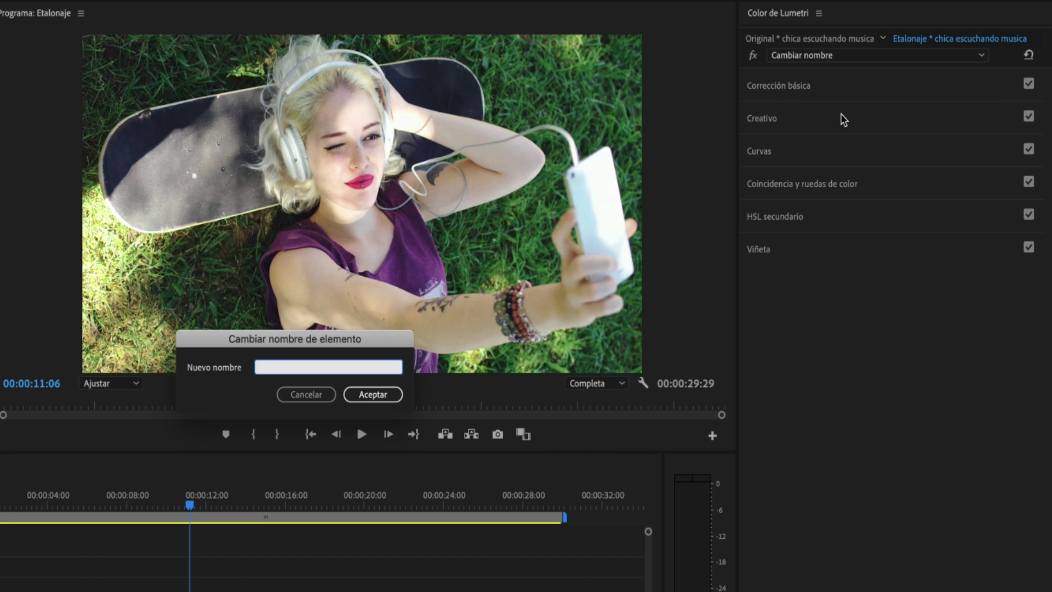
text(Correccion de color)
click(376, 397)
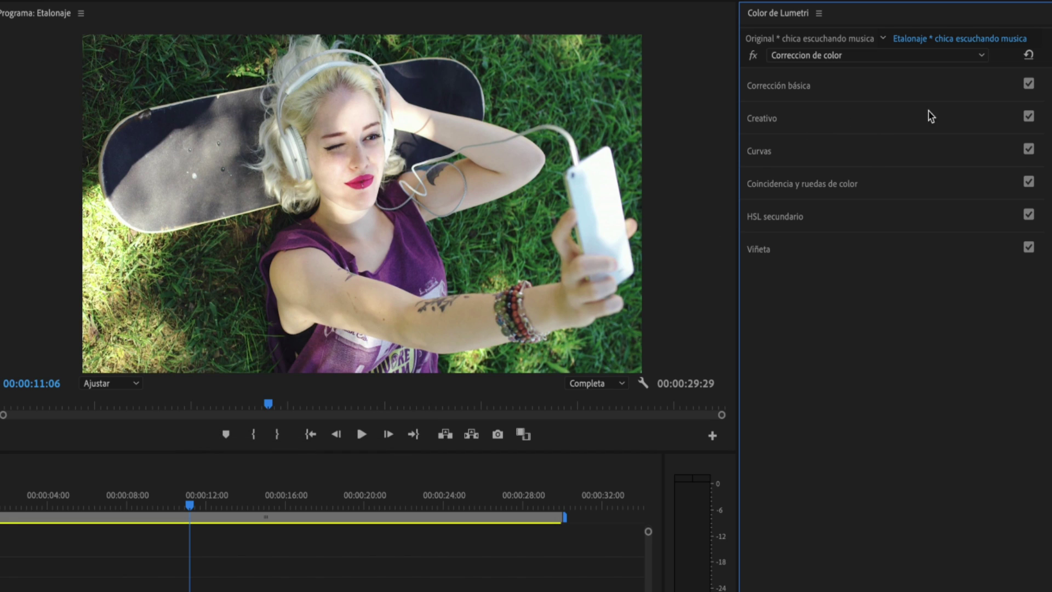
Step: Add a second Lumetri Color effect and name it 'Etalonaje'
click(981, 58)
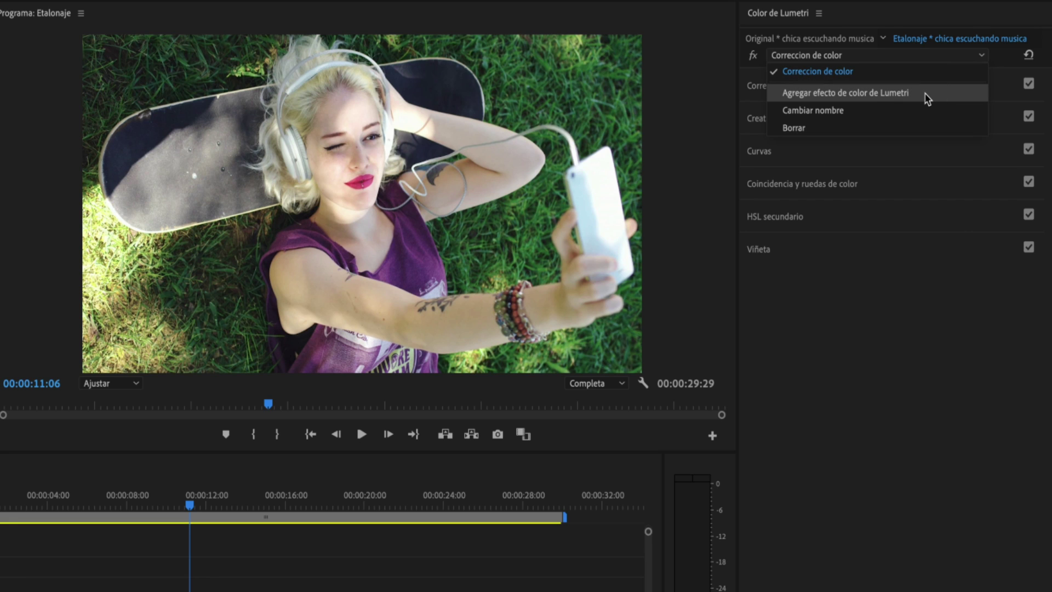
click(927, 99)
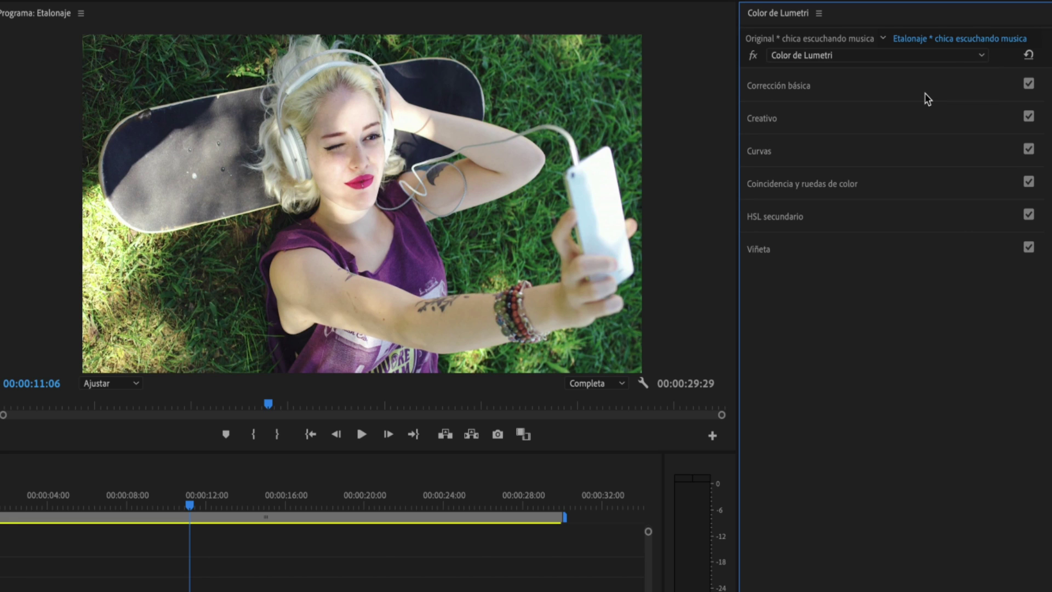
click(951, 61)
click(863, 132)
text(Etalonaje)
click(374, 395)
Step: Apply the CineSpace2383sRGB6bit creative look to Etalonaje and lower its intensity to 29,9
click(857, 118)
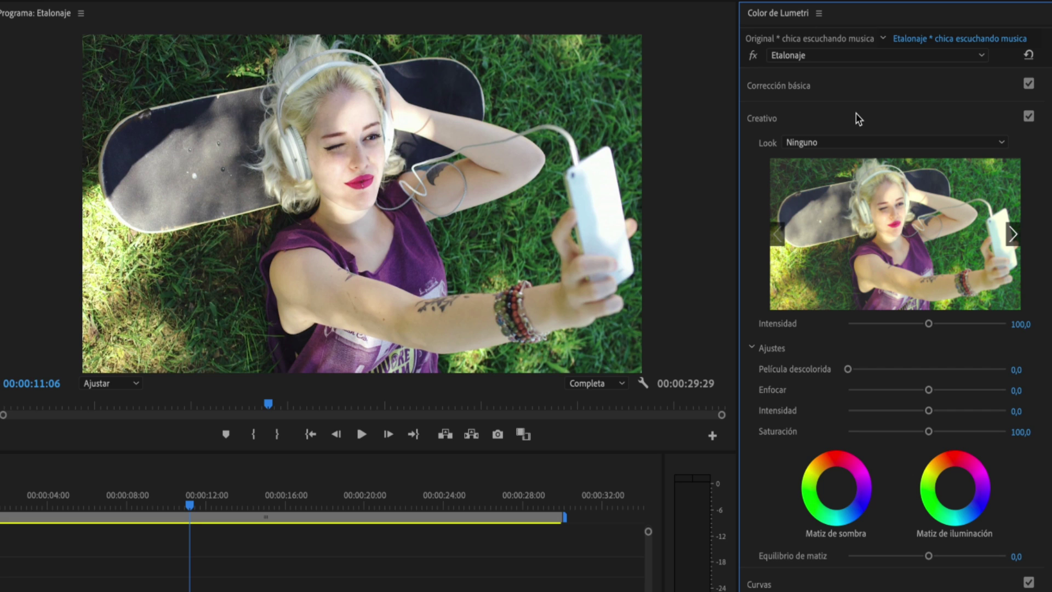
click(1001, 143)
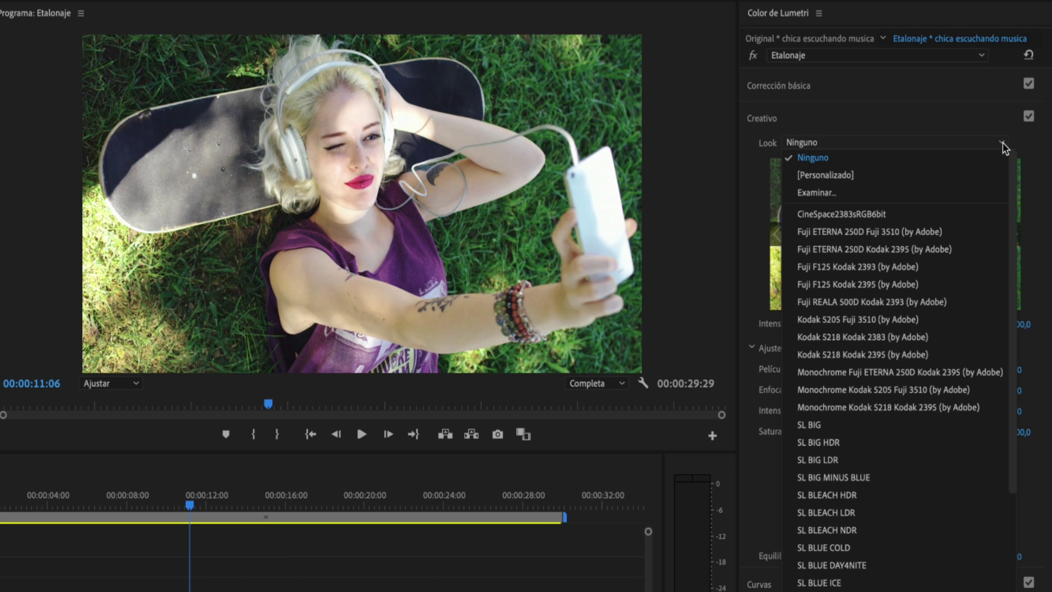
click(912, 214)
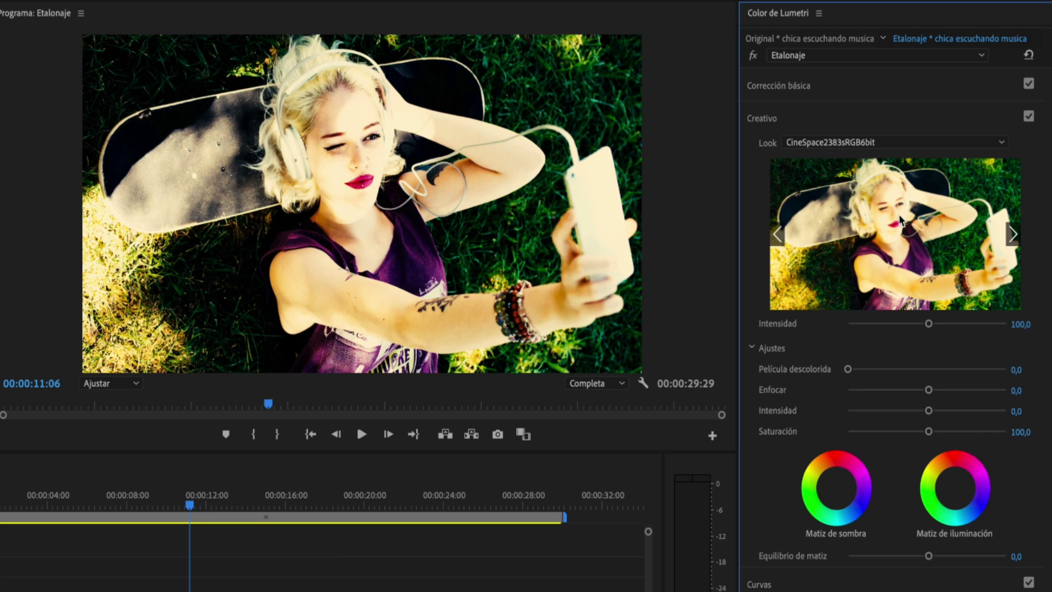
drag(929, 324, 872, 324)
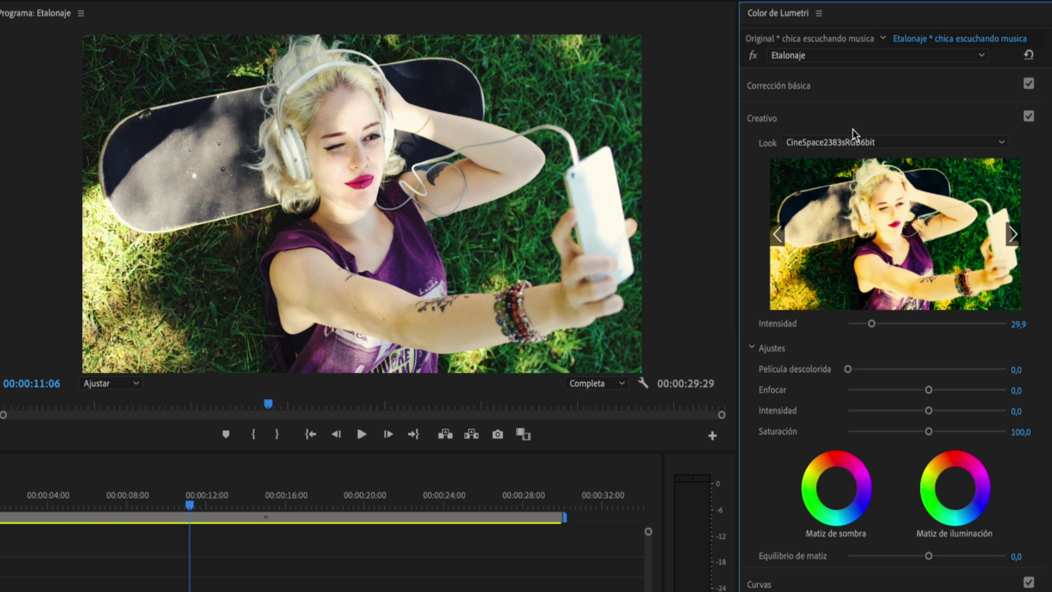
click(846, 120)
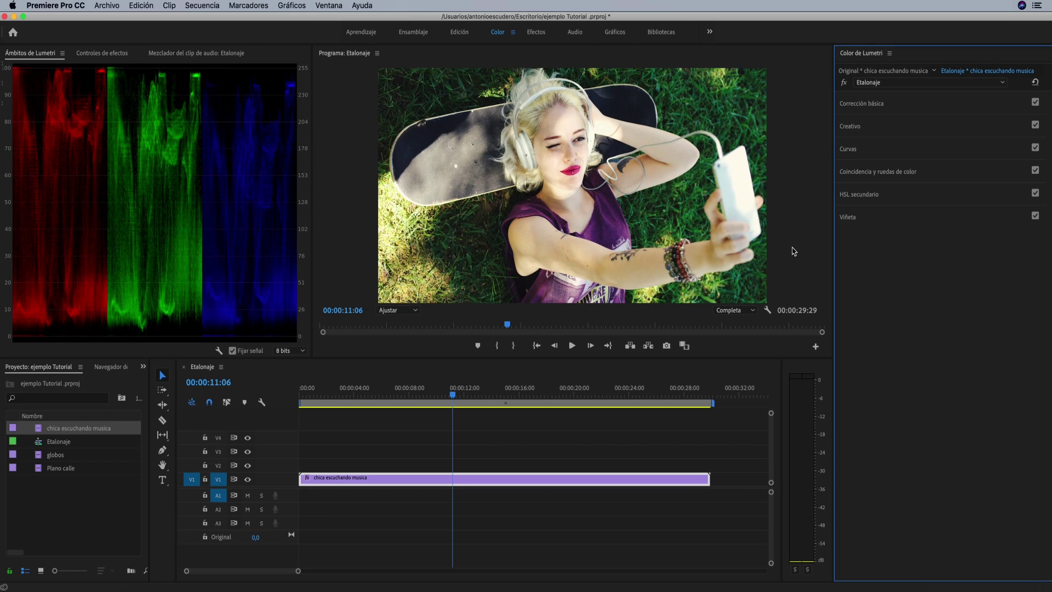
Step: In Controles de efectos, toggle the Etalonaje and Correccion de color effects off and on to compare
click(110, 53)
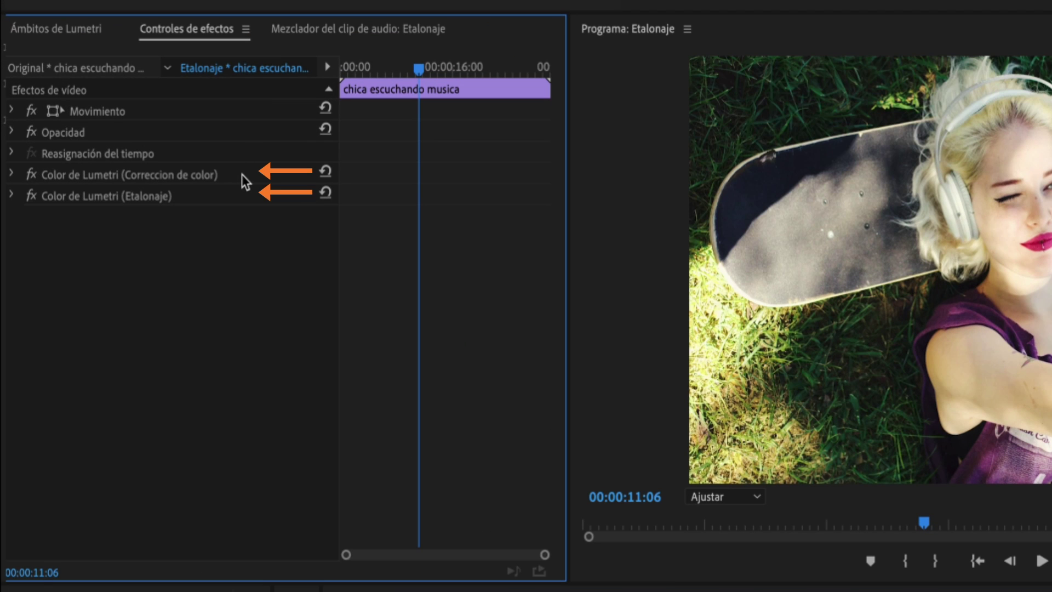
click(31, 196)
click(30, 175)
click(32, 196)
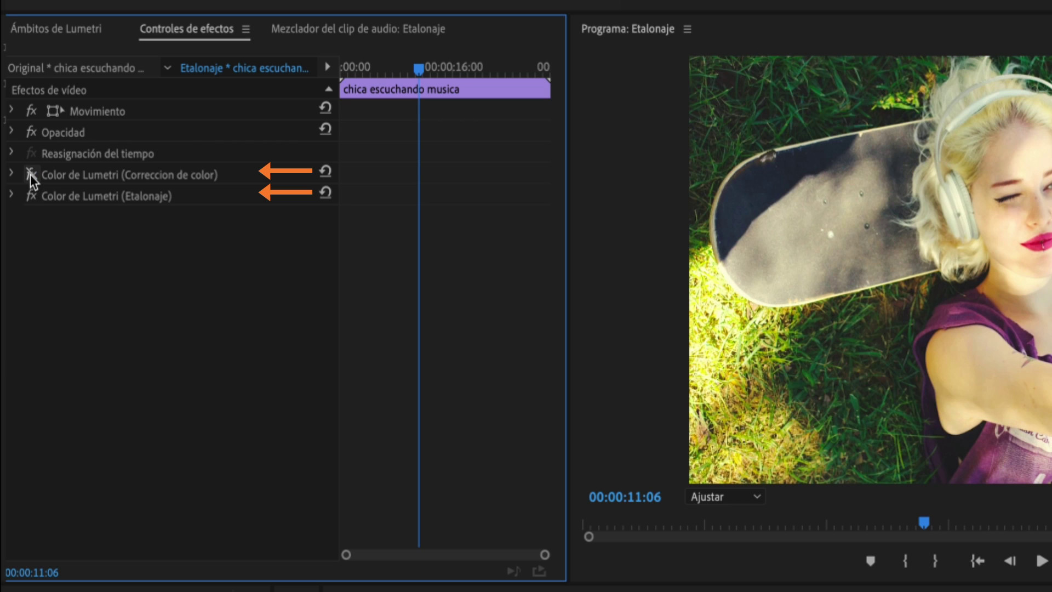
click(31, 174)
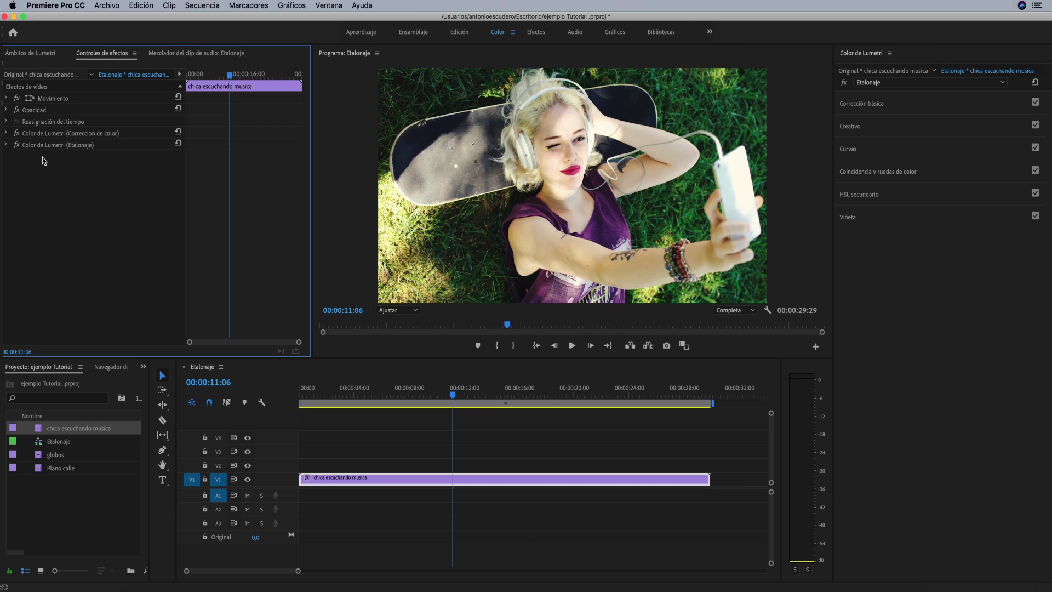
click(16, 145)
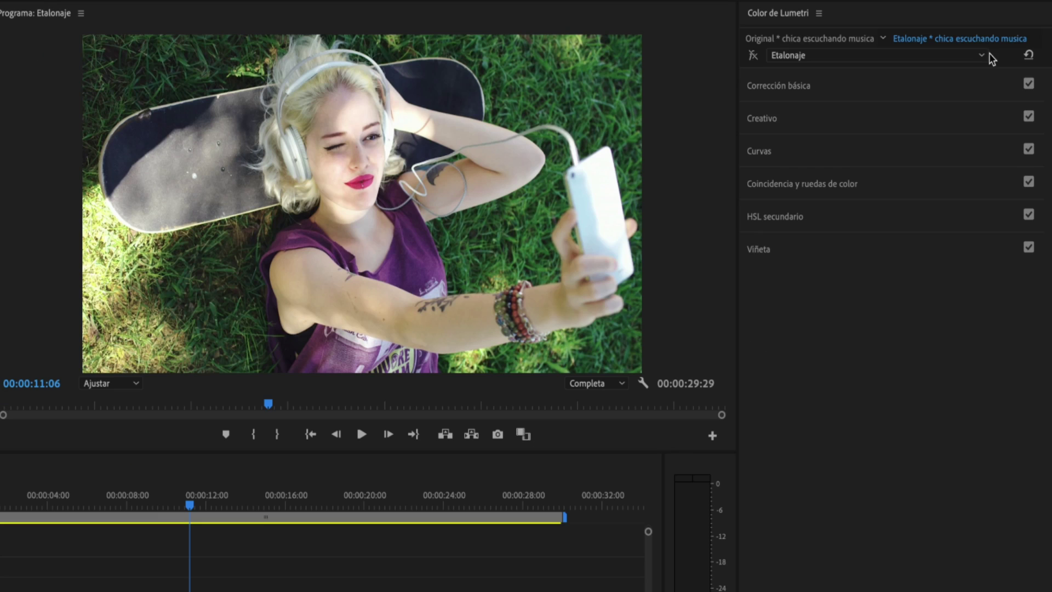
Step: Add a third Lumetri color effect and rename it 'blanco y negro'
click(1001, 82)
click(925, 111)
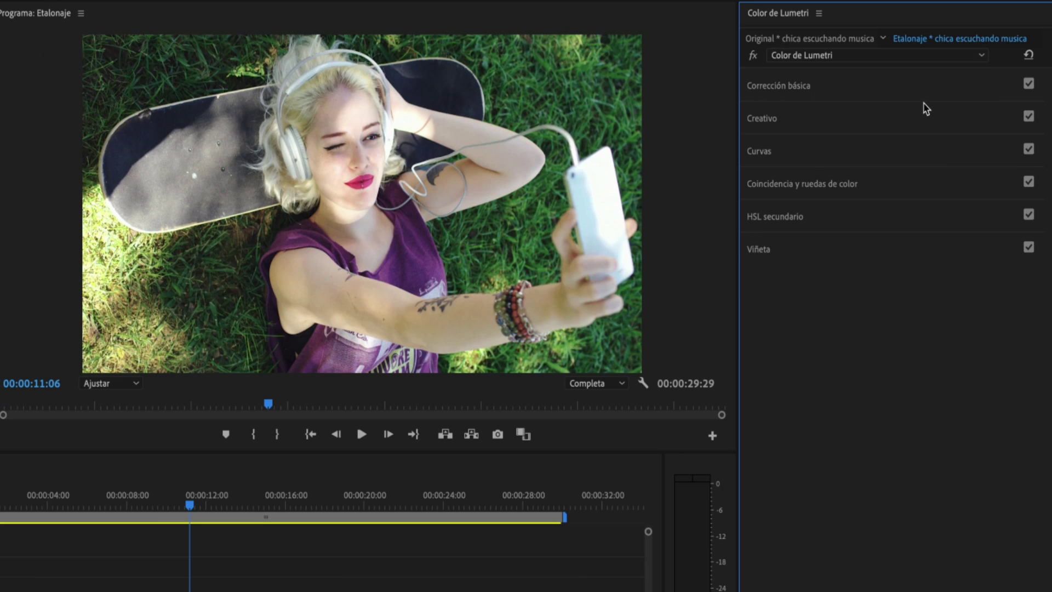
click(921, 57)
click(853, 139)
text(blanco y negro)
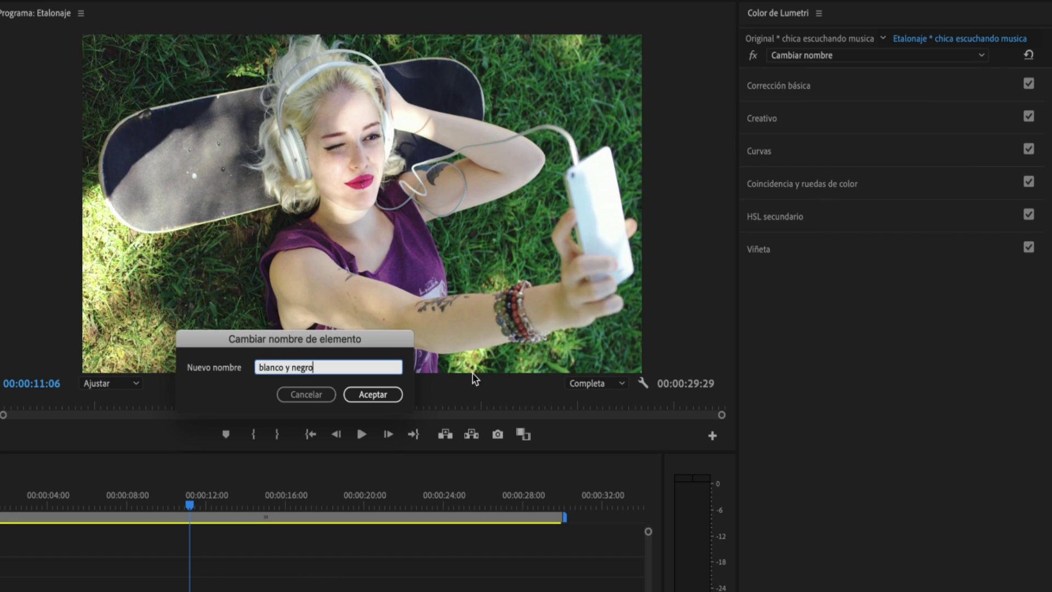
click(392, 403)
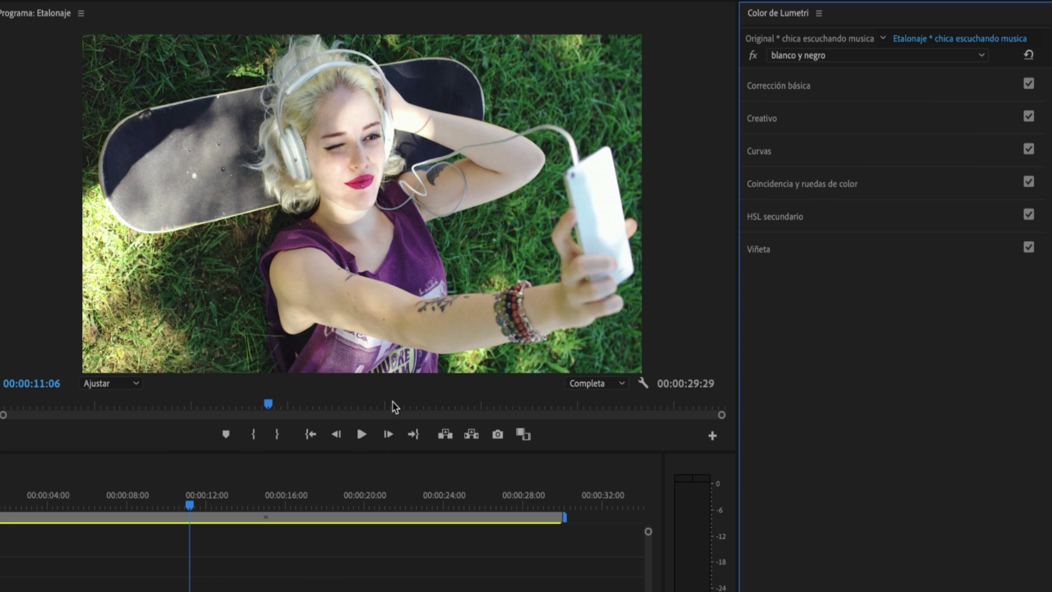
Step: Give blanco y negro the Monochrome Fuji ETERNA 250D Kodak 2395 creative look
click(799, 127)
click(802, 142)
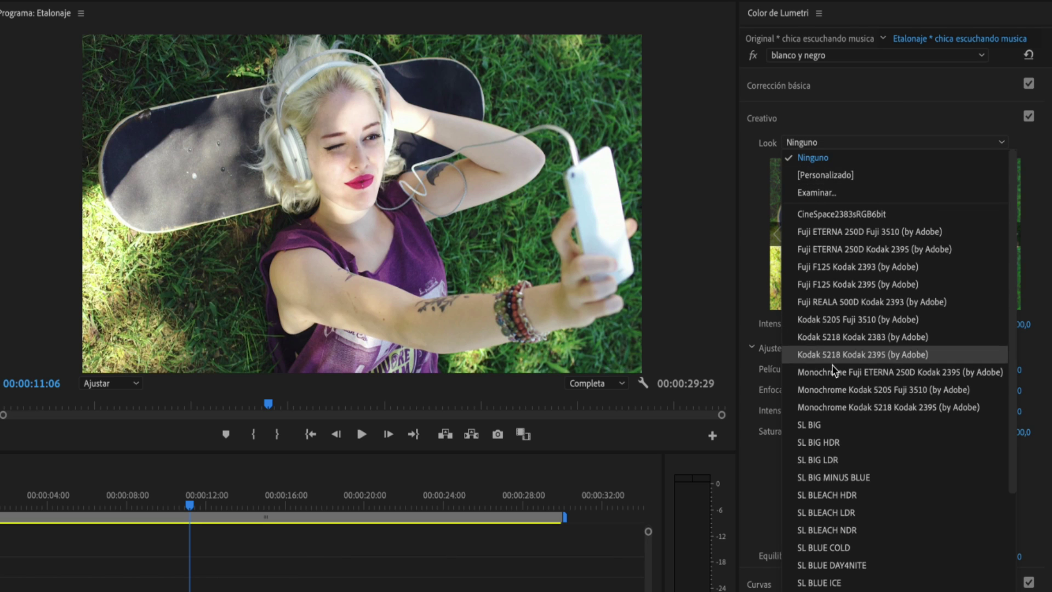
click(831, 369)
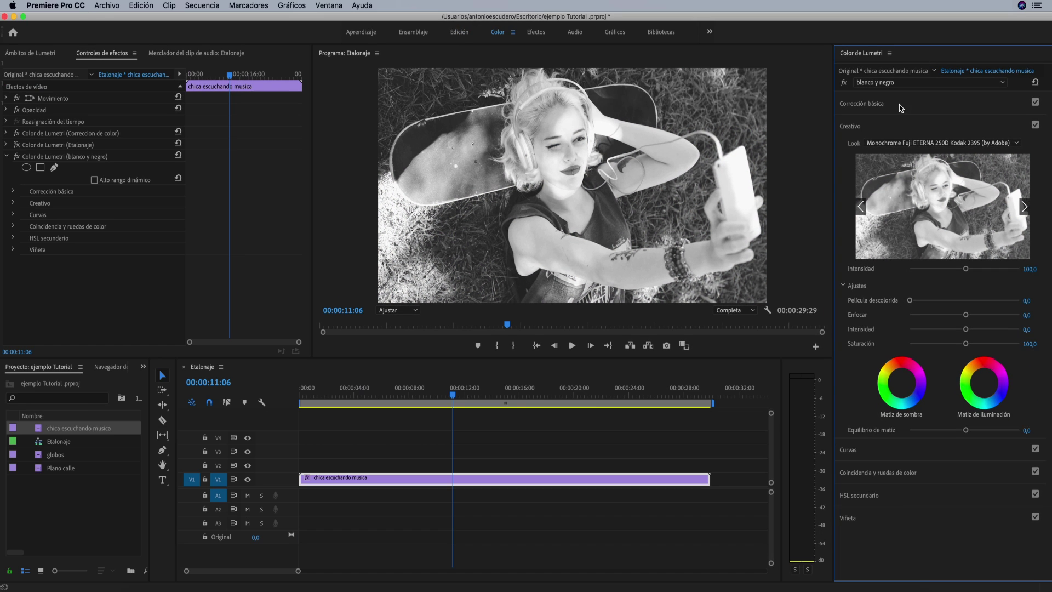
click(901, 108)
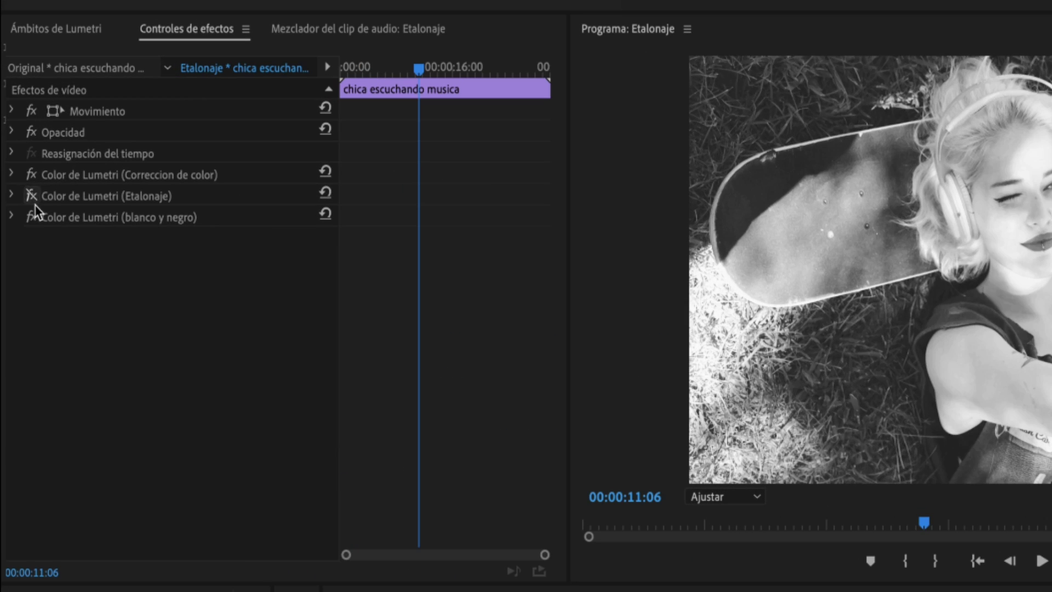
Step: Toggle blanco y negro and Etalonaje off and on, leaving Etalonaje disabled
click(17, 156)
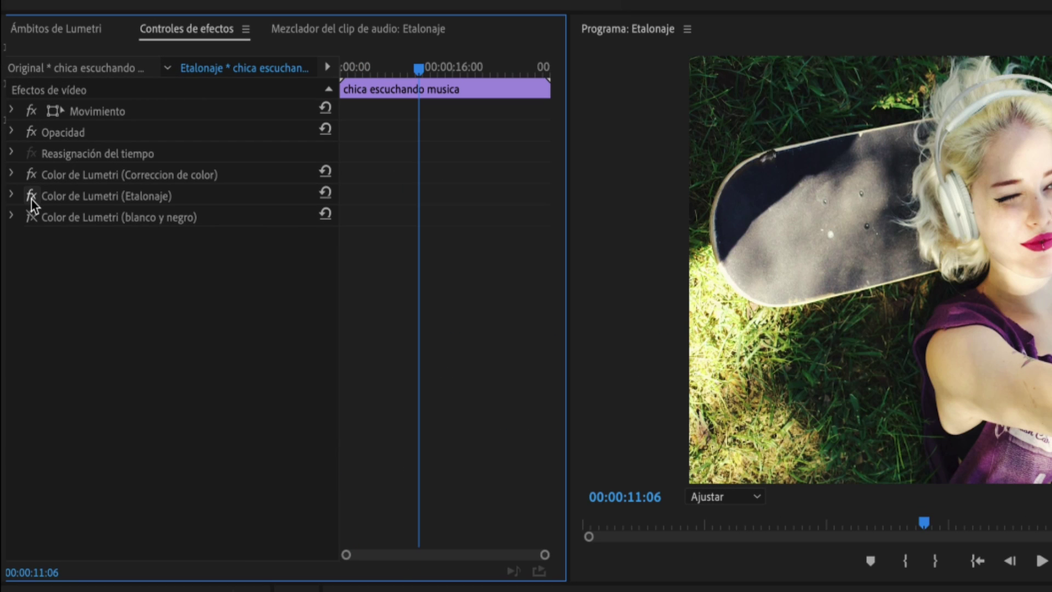
click(32, 197)
click(32, 217)
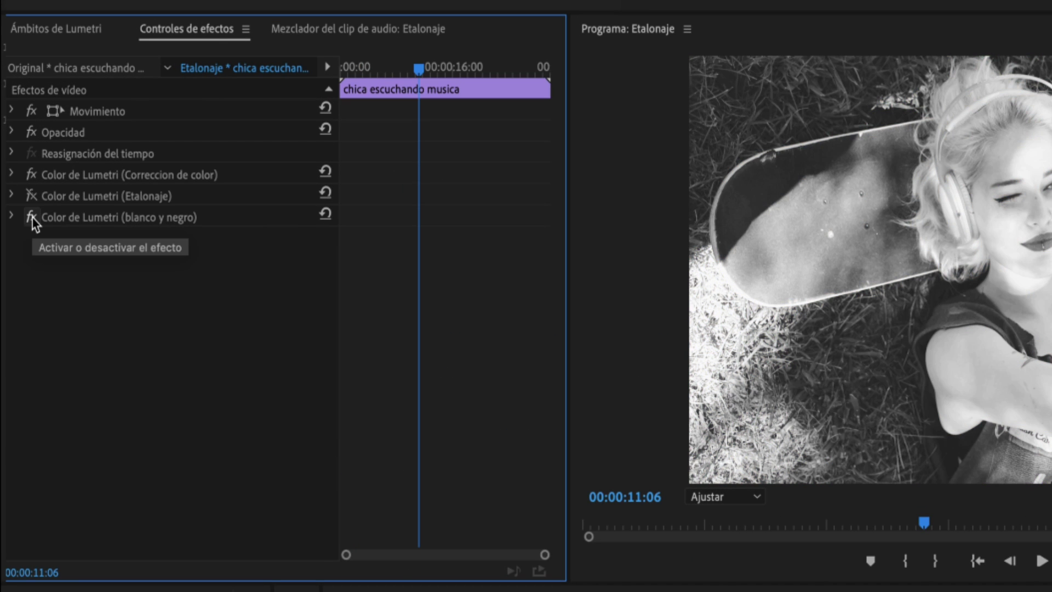
click(32, 218)
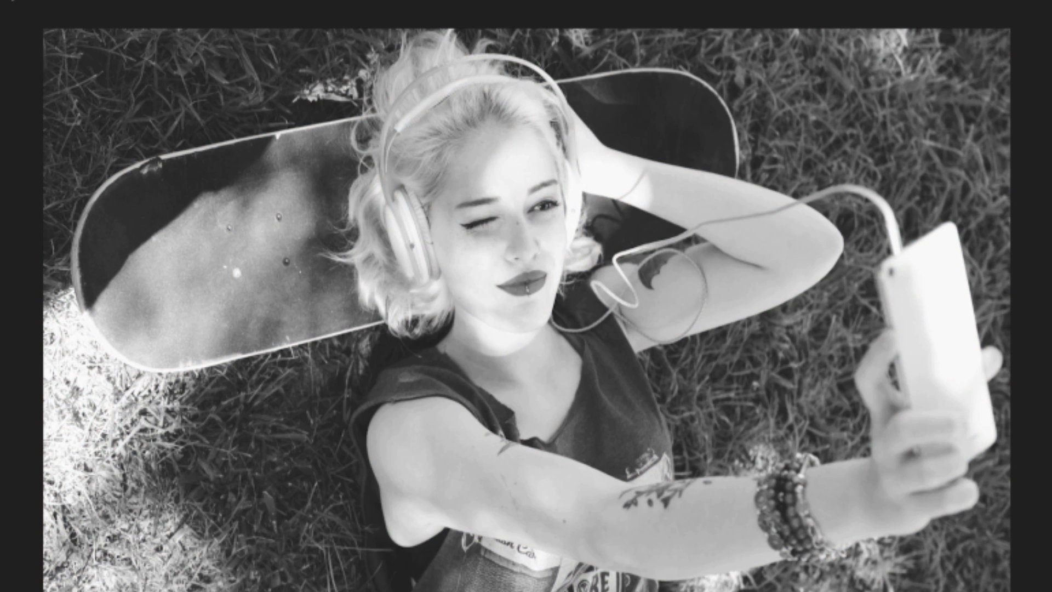